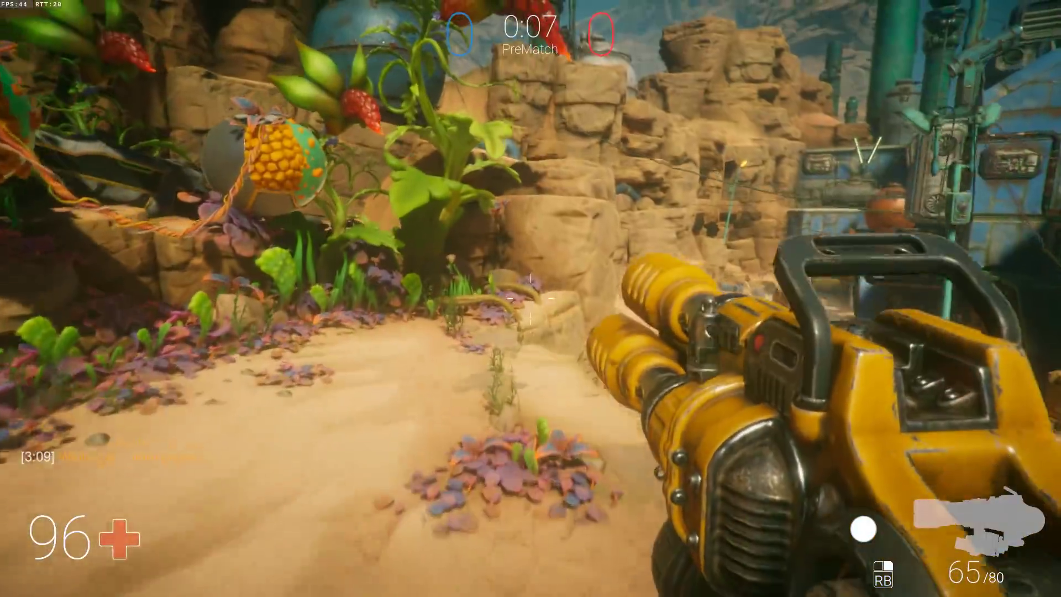
pyautogui.press('w')
pyautogui.press('w')
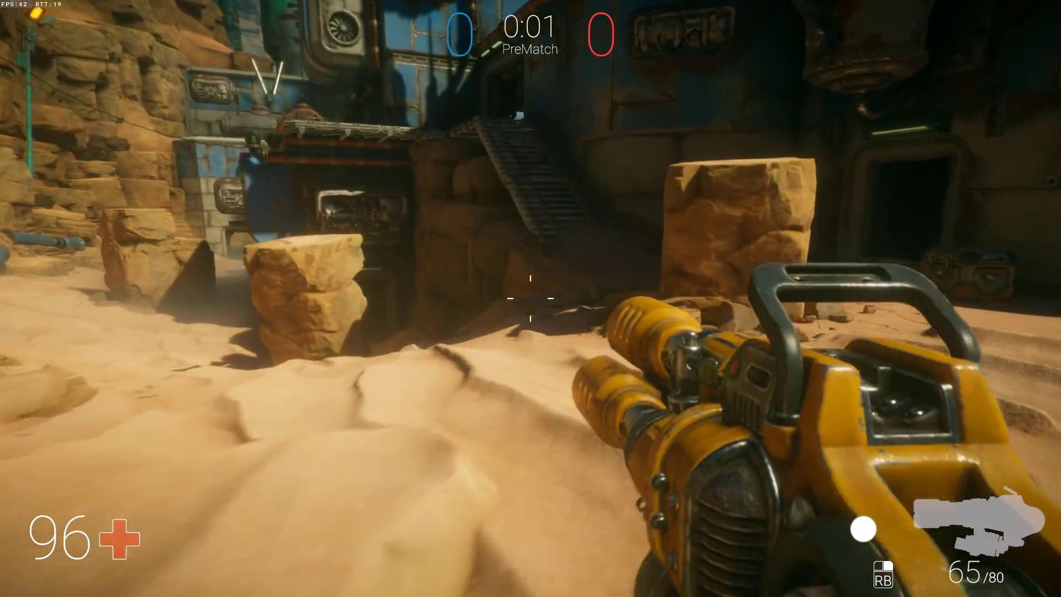
pyautogui.press('w')
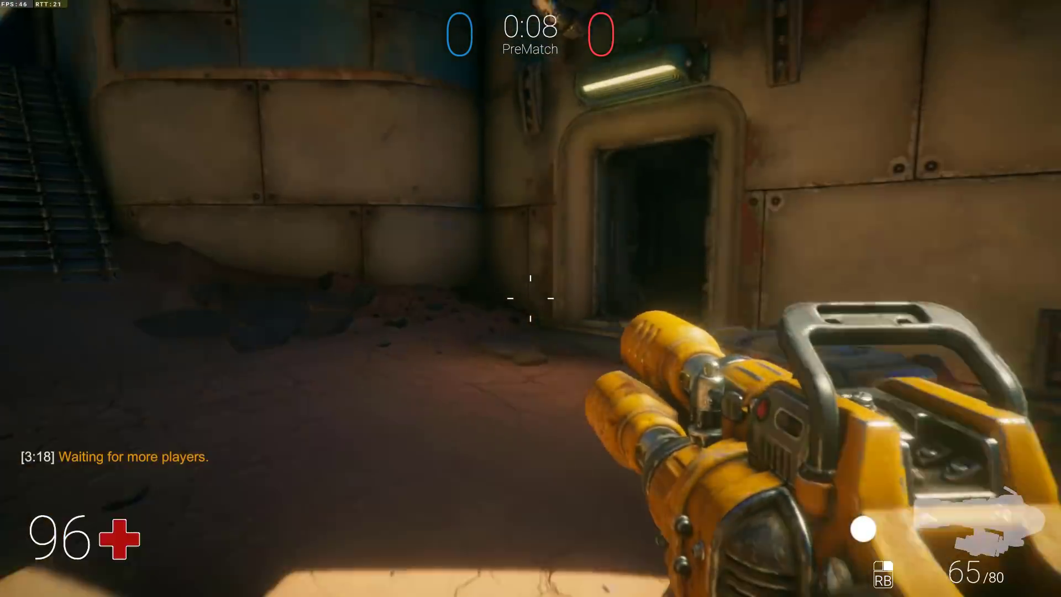
pyautogui.press('w')
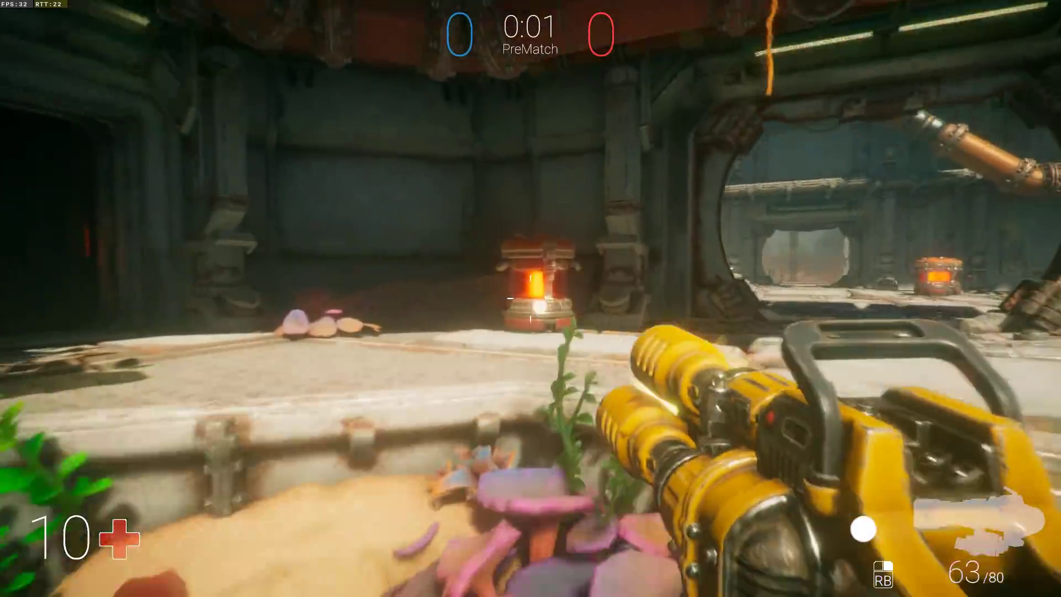
pyautogui.press('w')
pyautogui.click(530, 299)
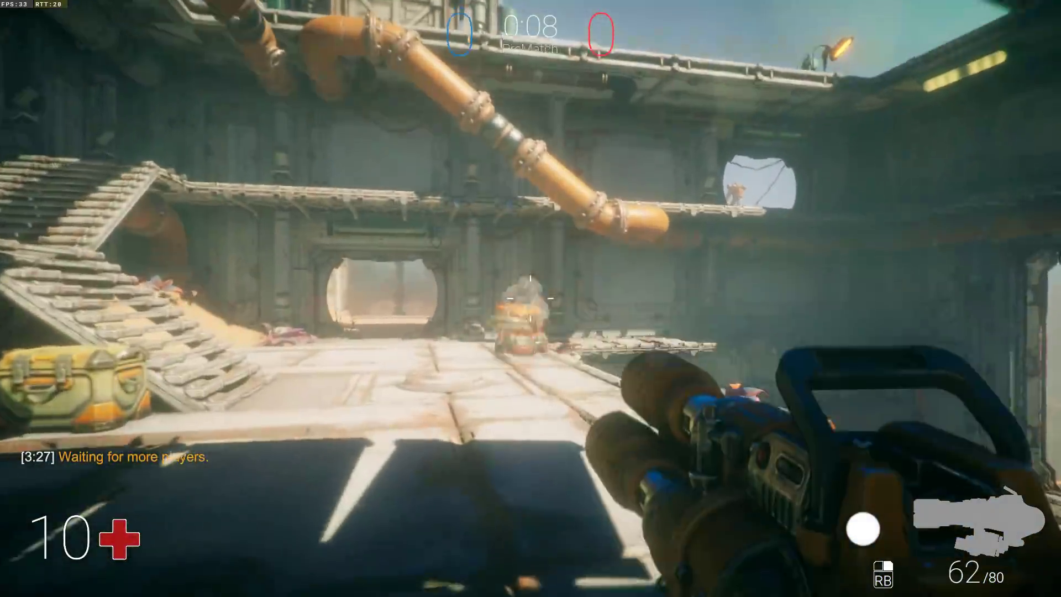
pyautogui.press('w')
pyautogui.rightClick(531, 299)
pyautogui.click(530, 298)
pyautogui.click(531, 299)
pyautogui.click(530, 298)
pyautogui.press('w')
pyautogui.press('w')
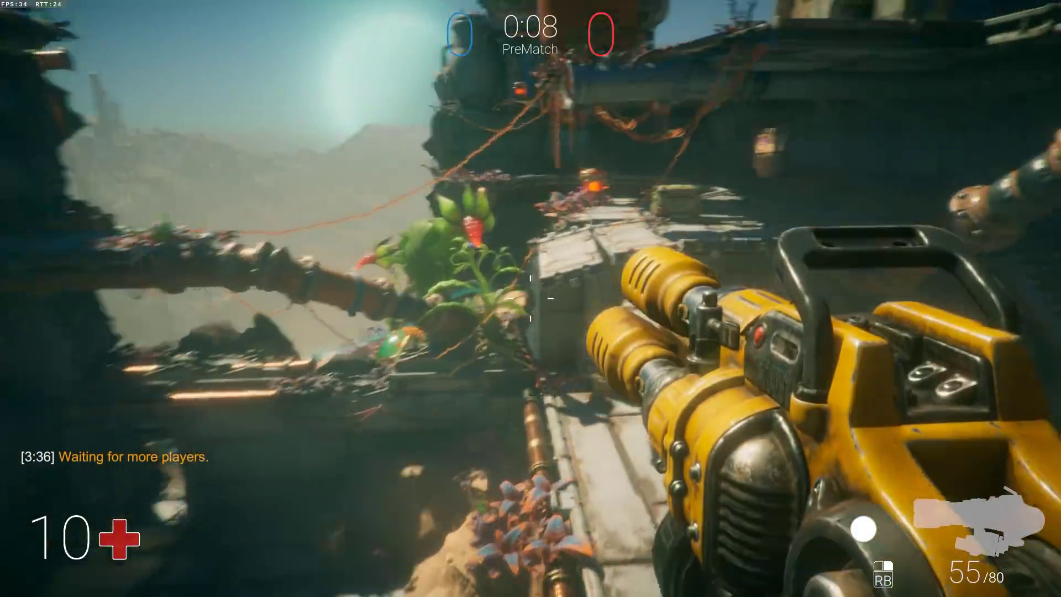
pyautogui.press('w')
pyautogui.press('w')
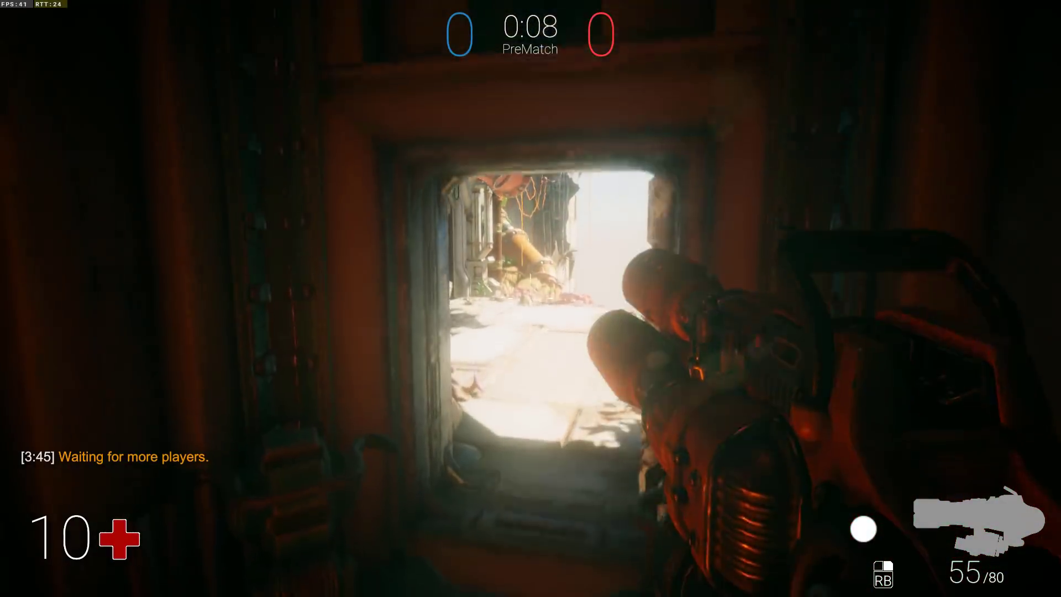
pyautogui.press('w')
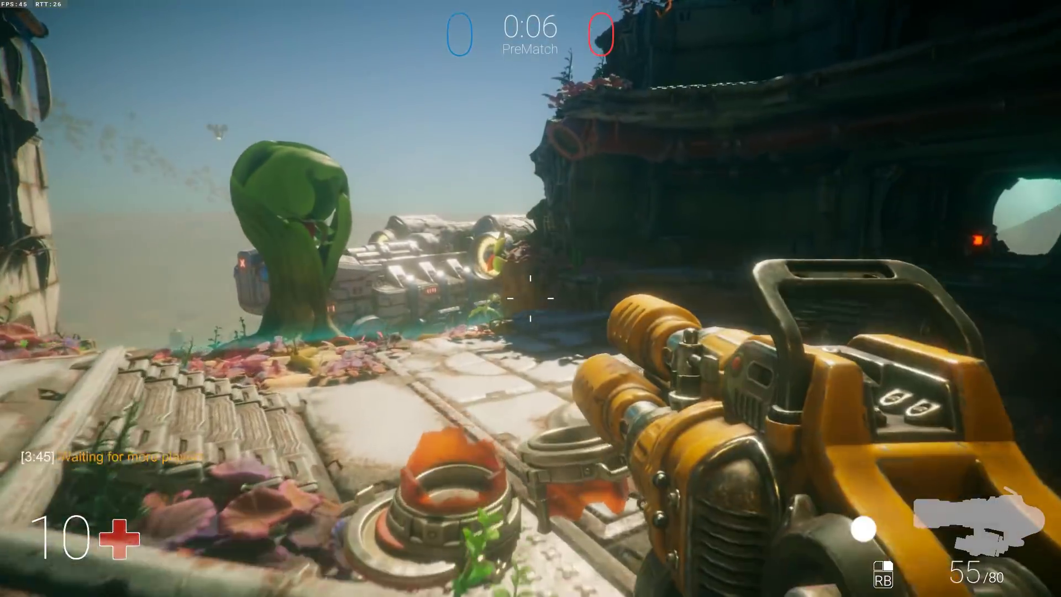
pyautogui.press('w')
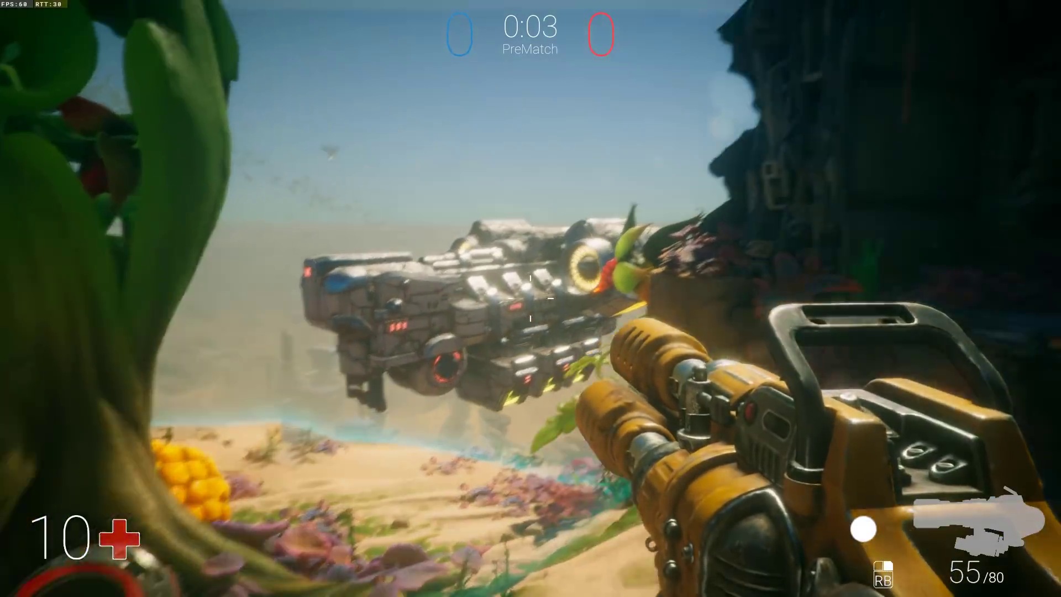
pyautogui.press('w')
pyautogui.click(530, 298)
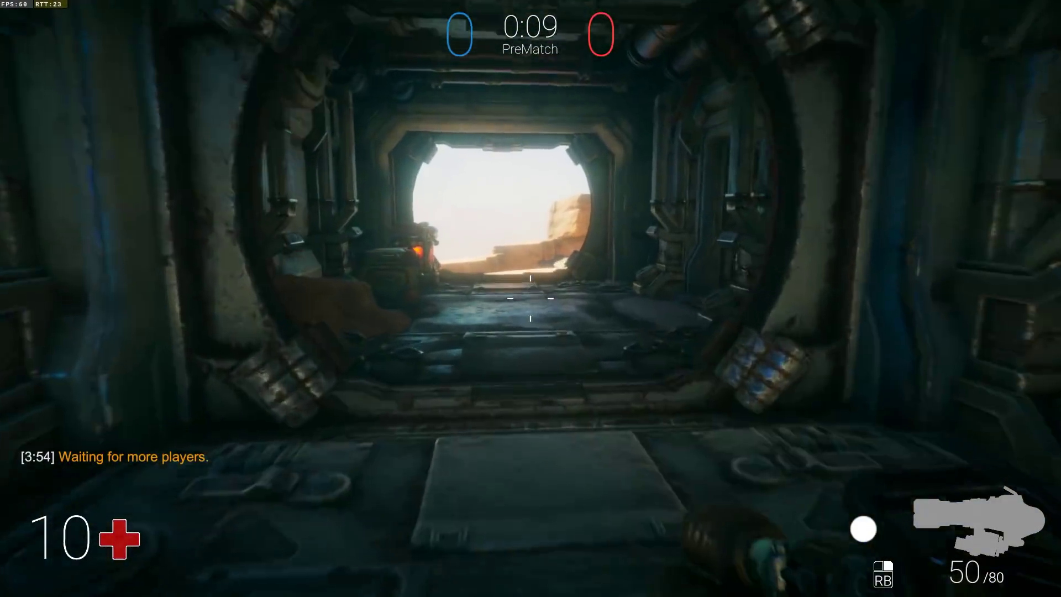
pyautogui.press('w')
pyautogui.press('w')
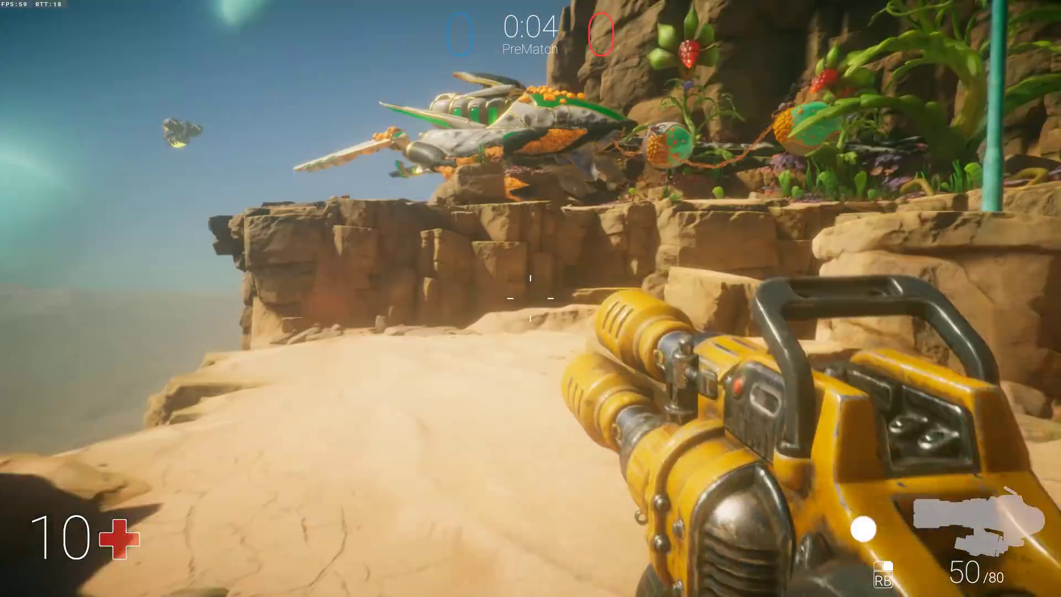
pyautogui.press('w')
pyautogui.press('w')
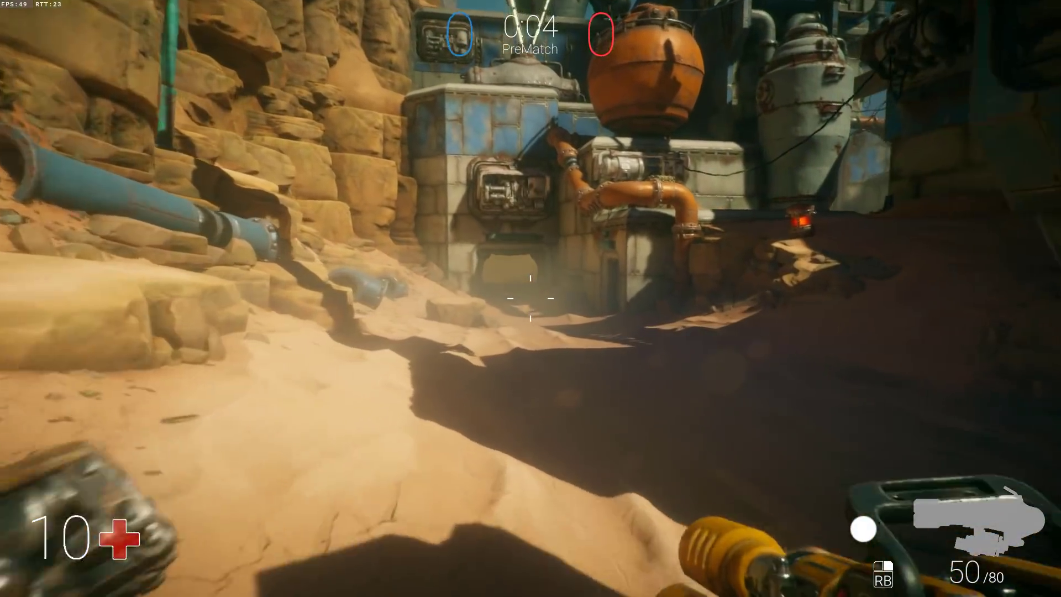
pyautogui.press('w')
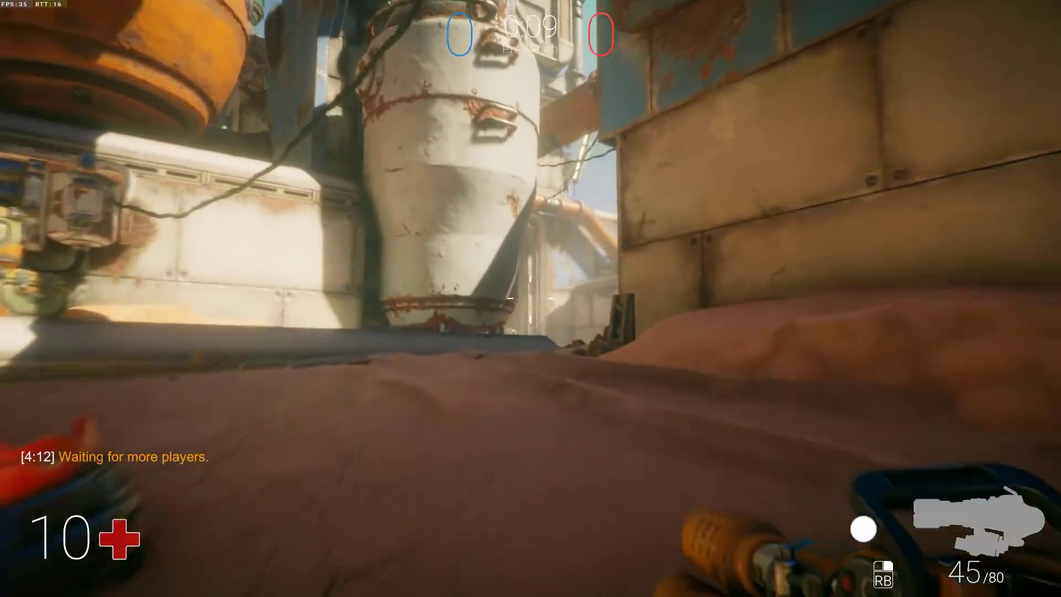
pyautogui.press('w')
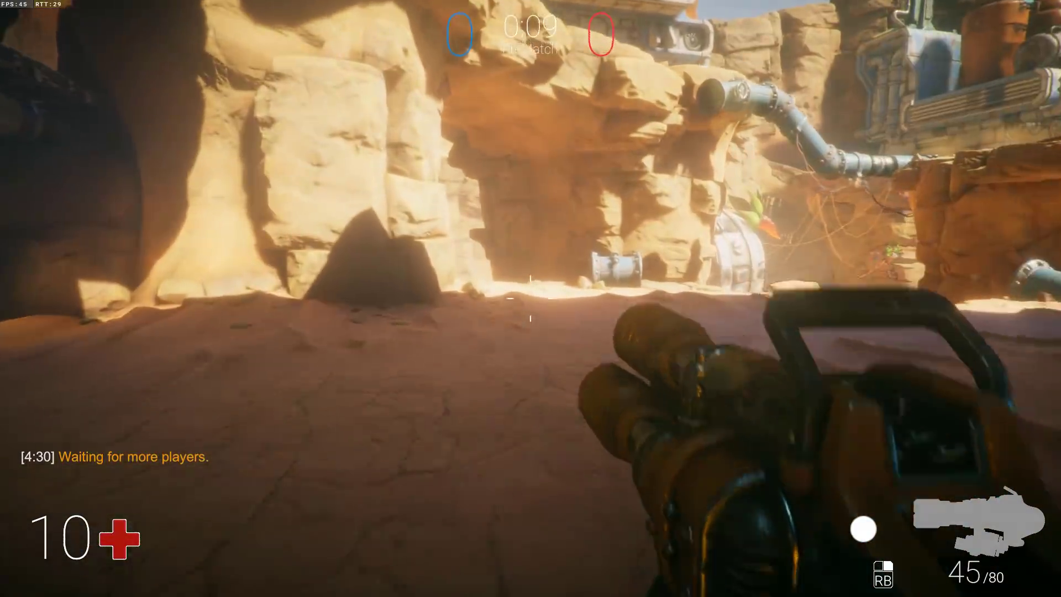
pyautogui.press('w')
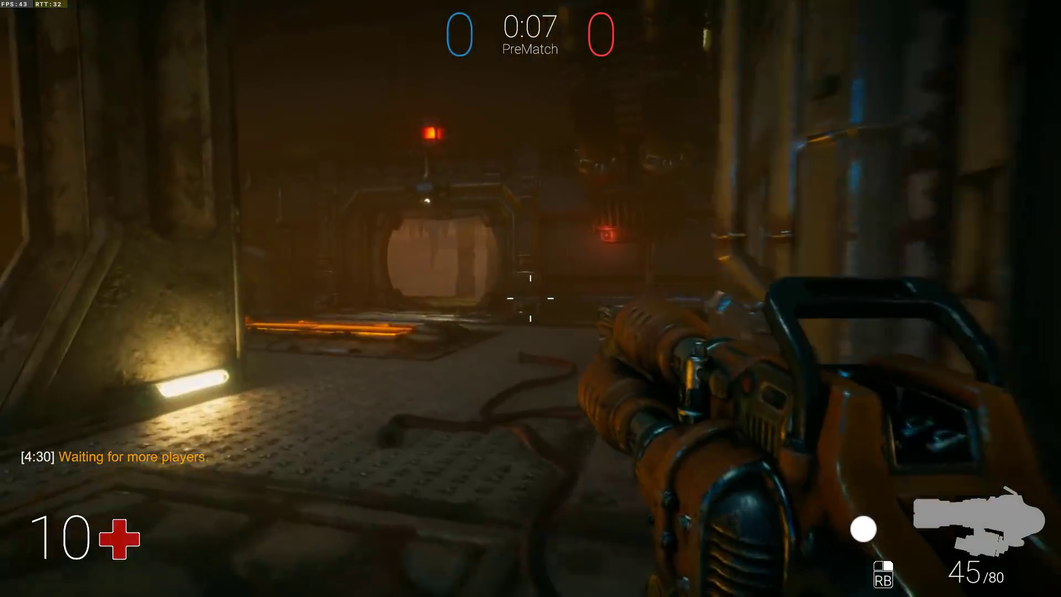
pyautogui.press('w')
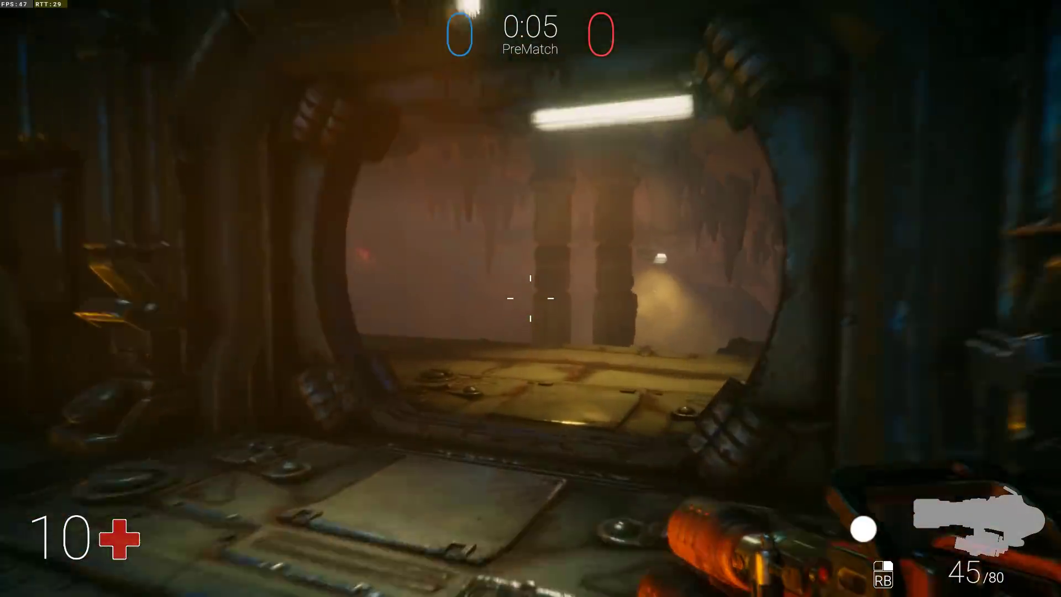
pyautogui.press('w')
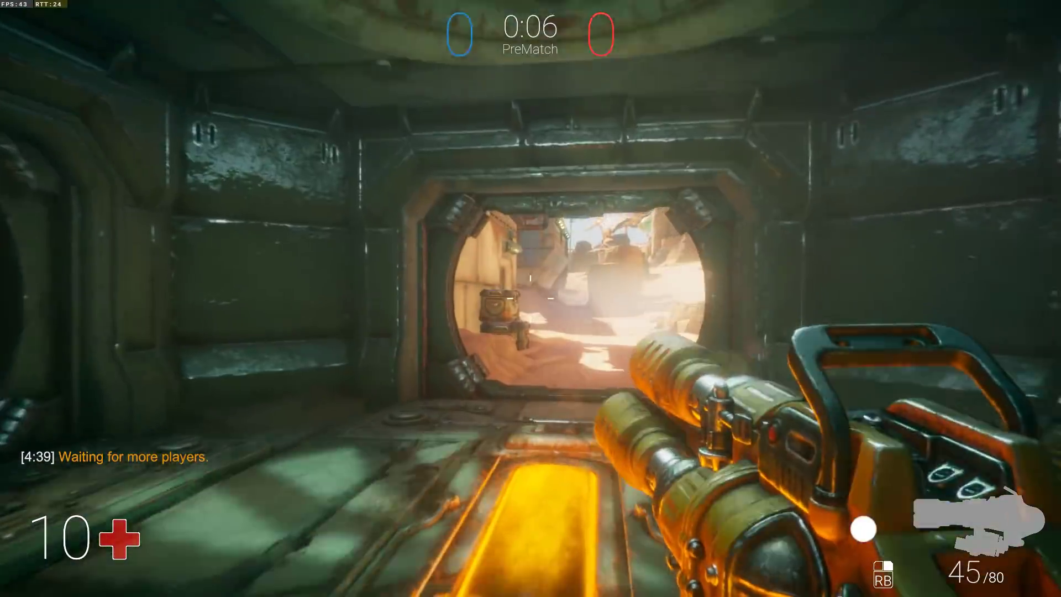
pyautogui.press('w')
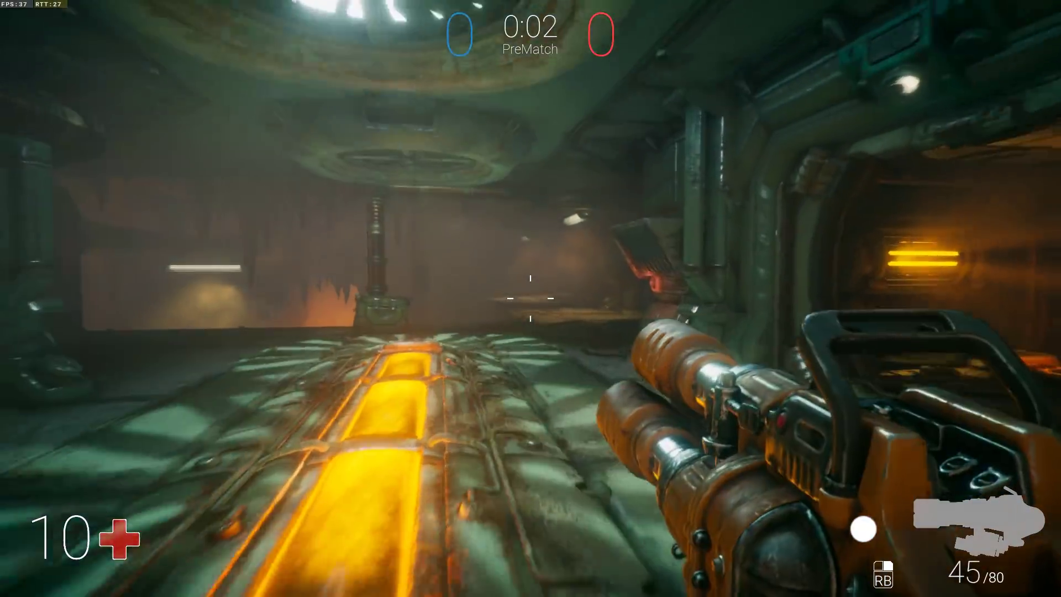
pyautogui.press('w')
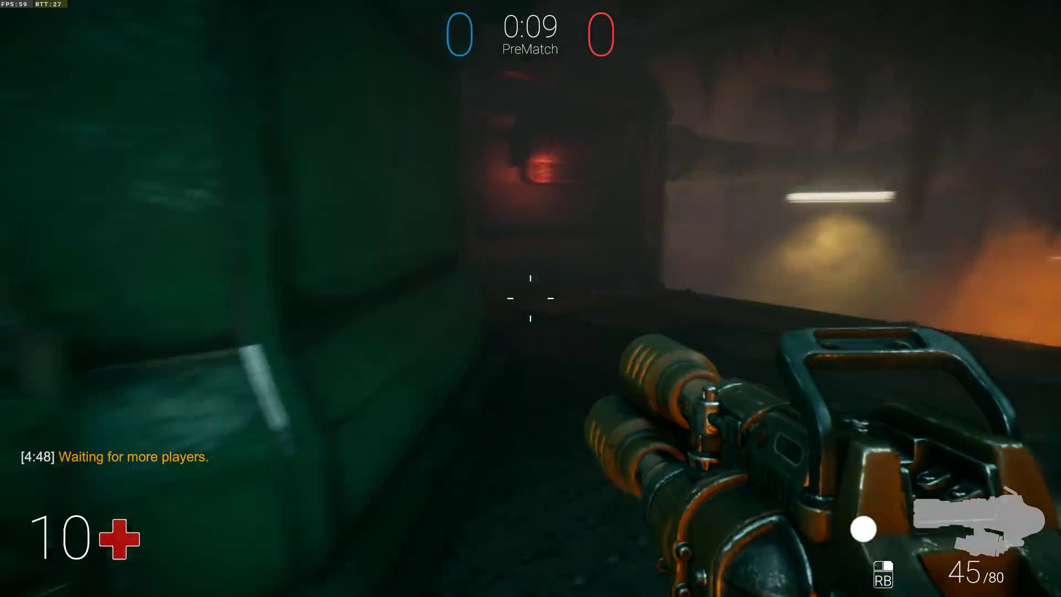
pyautogui.press('w')
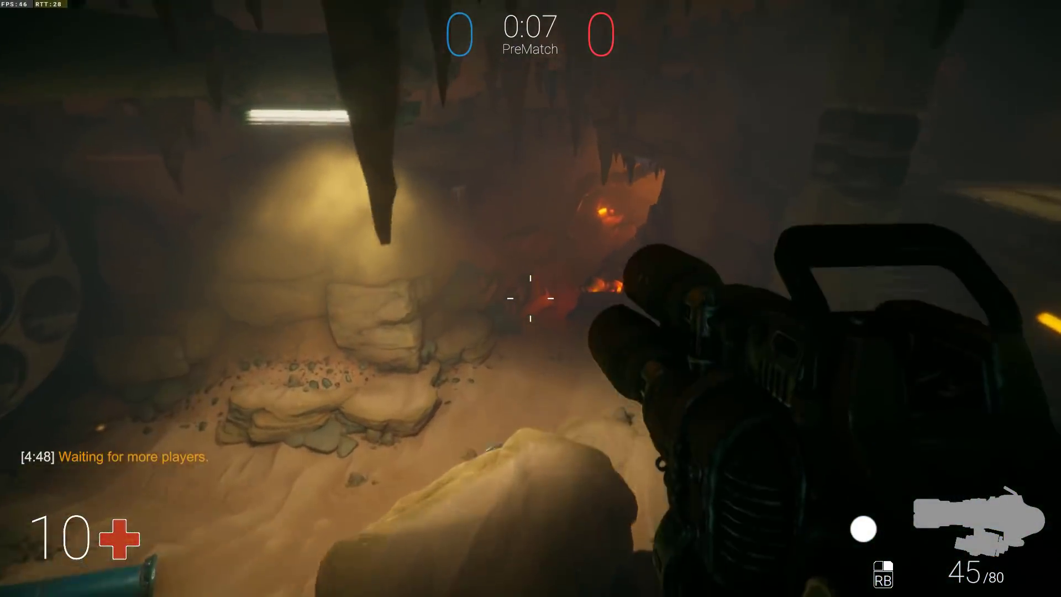
pyautogui.press('w')
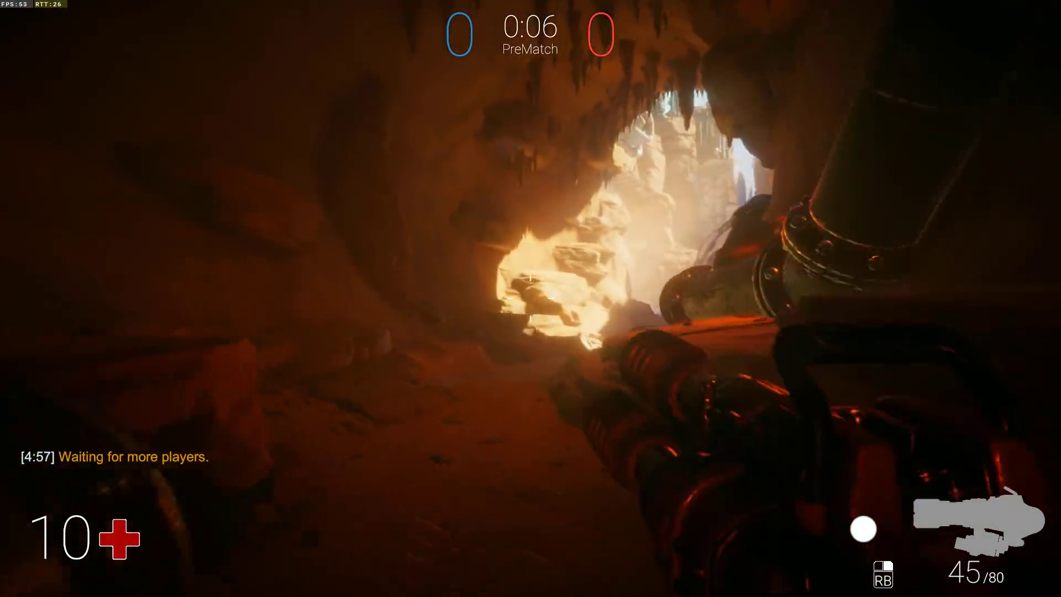
pyautogui.press('w')
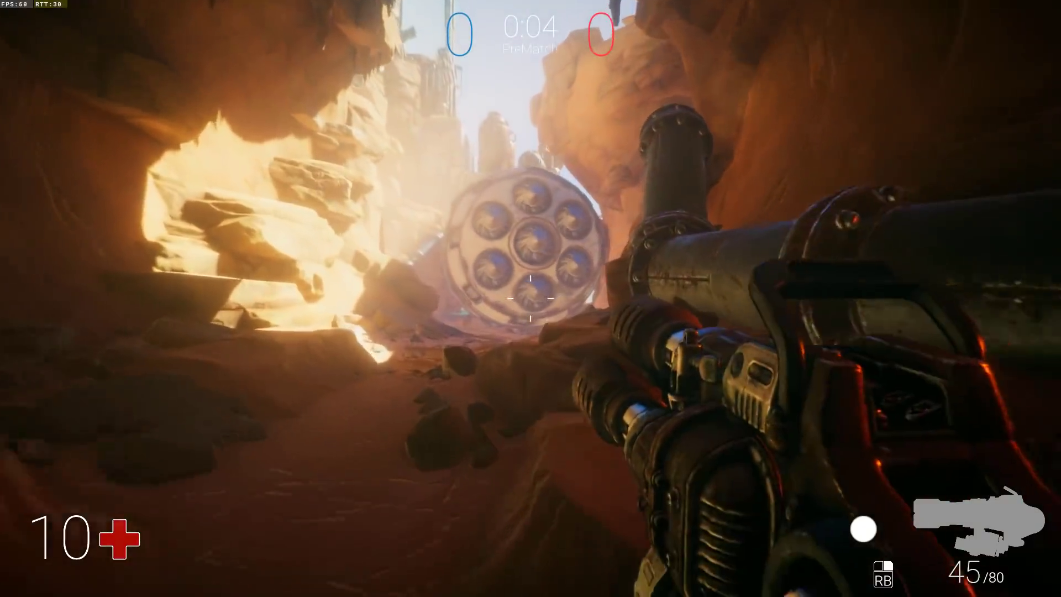
pyautogui.press('w')
pyautogui.click(531, 298)
pyautogui.rightClick(531, 298)
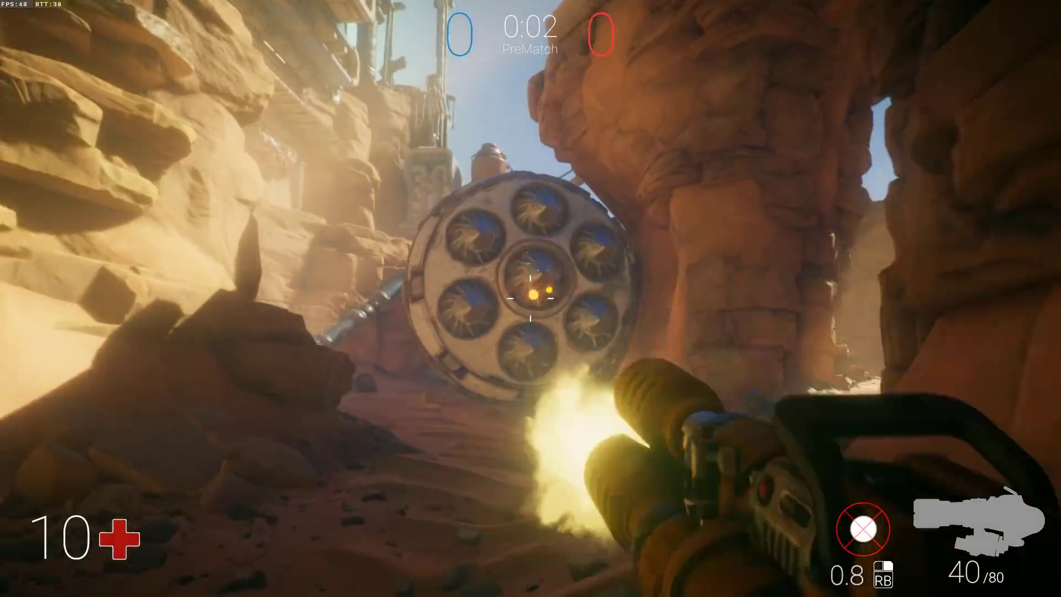
pyautogui.press('w')
pyautogui.click(530, 298)
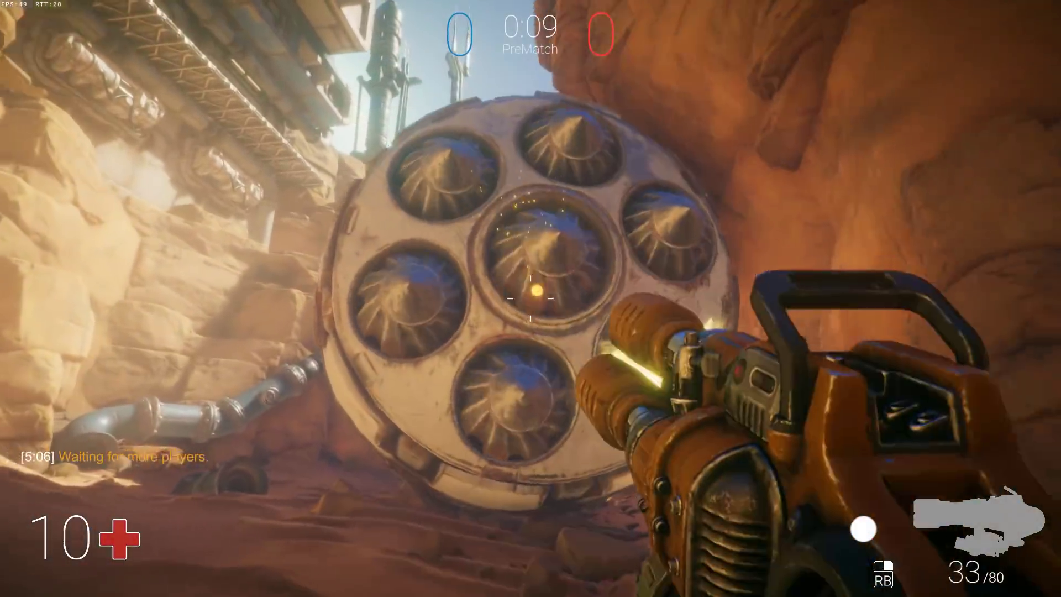
pyautogui.click(530, 299)
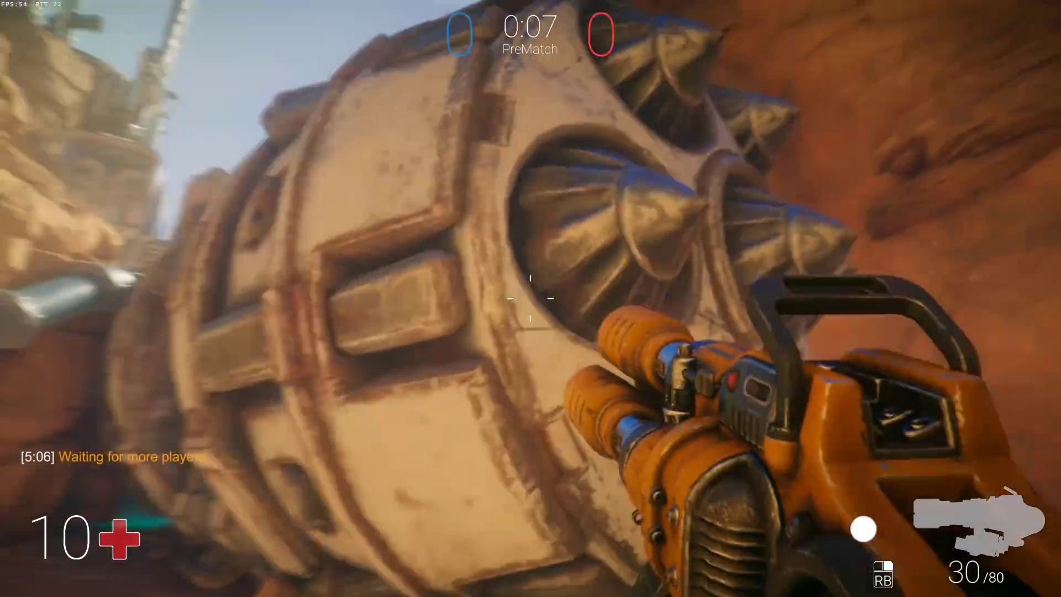
pyautogui.press('w')
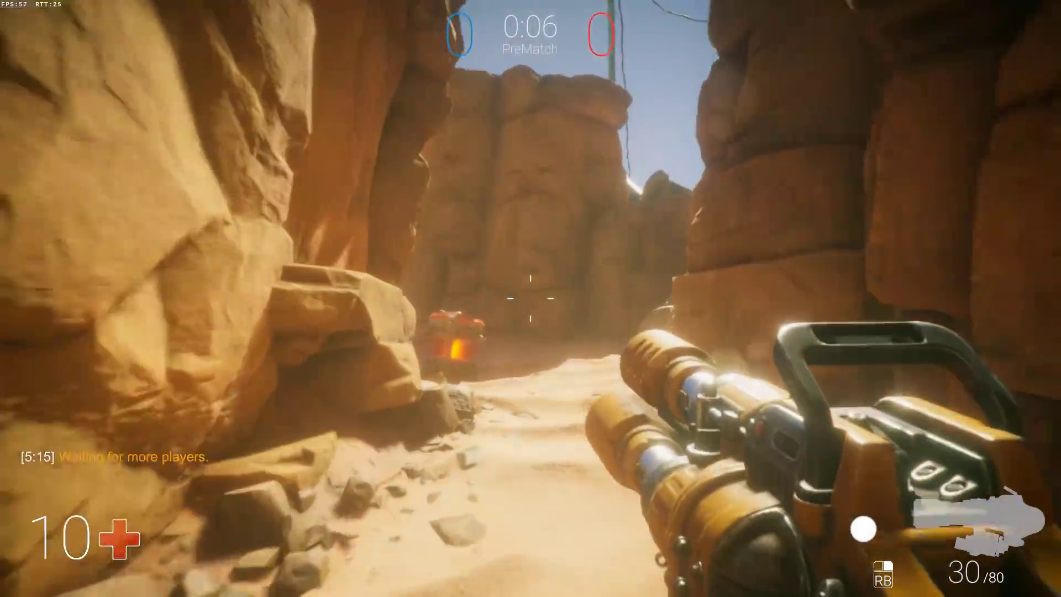
pyautogui.click(531, 298)
pyautogui.click(530, 298)
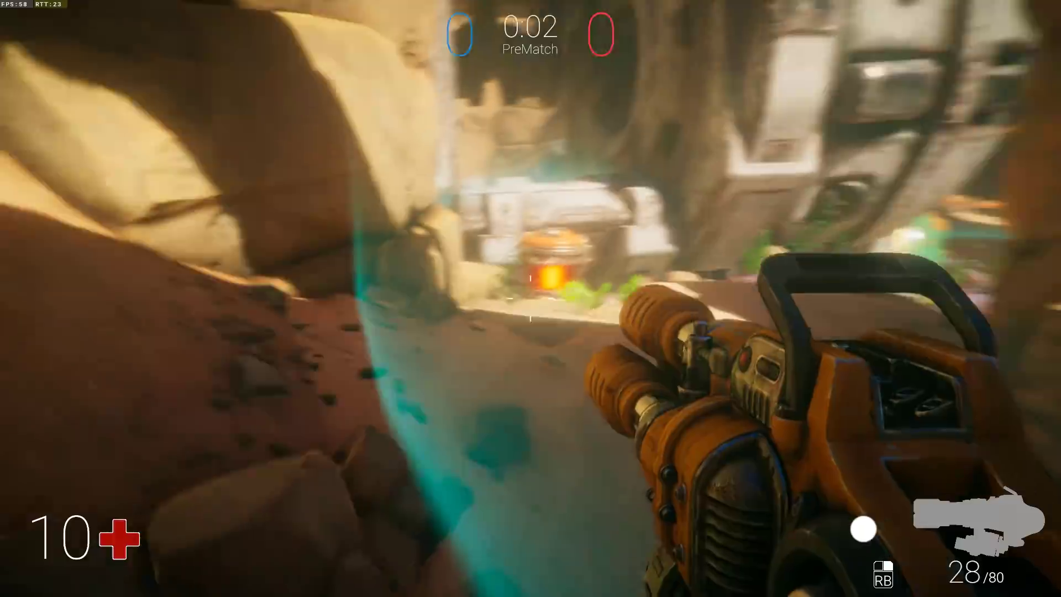
pyautogui.click(531, 298)
pyautogui.click(530, 298)
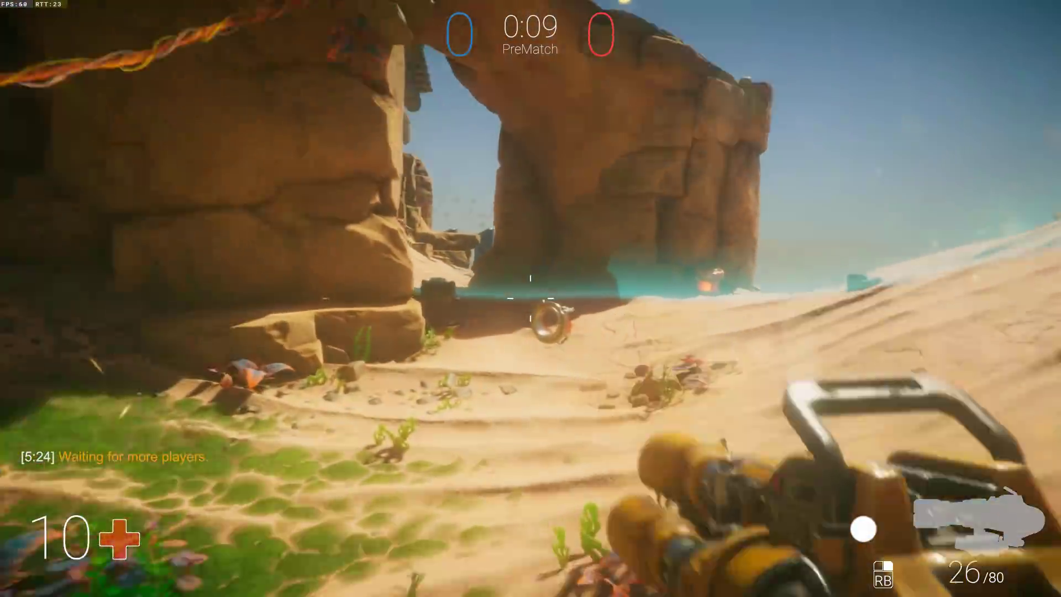
pyautogui.press('w')
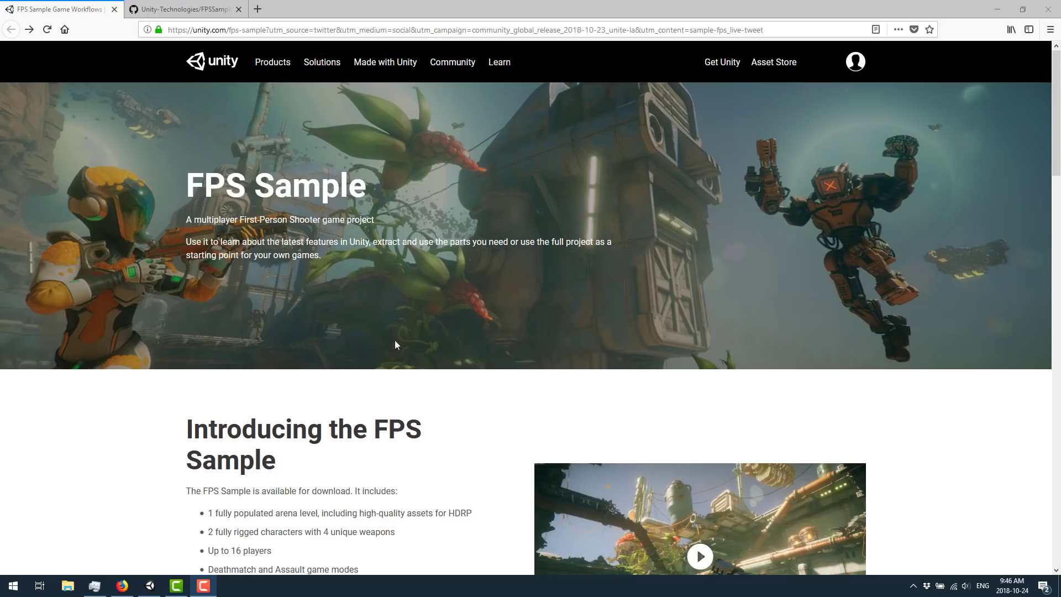
# - Switch to the browser and review Unity's FPS Sample page, from its feature list through HDRP and project maintenance to the getting-started section
pyautogui.click(453, 446)
pyautogui.scroll(-1, 453, 442)
pyautogui.scroll(-1, 453, 440)
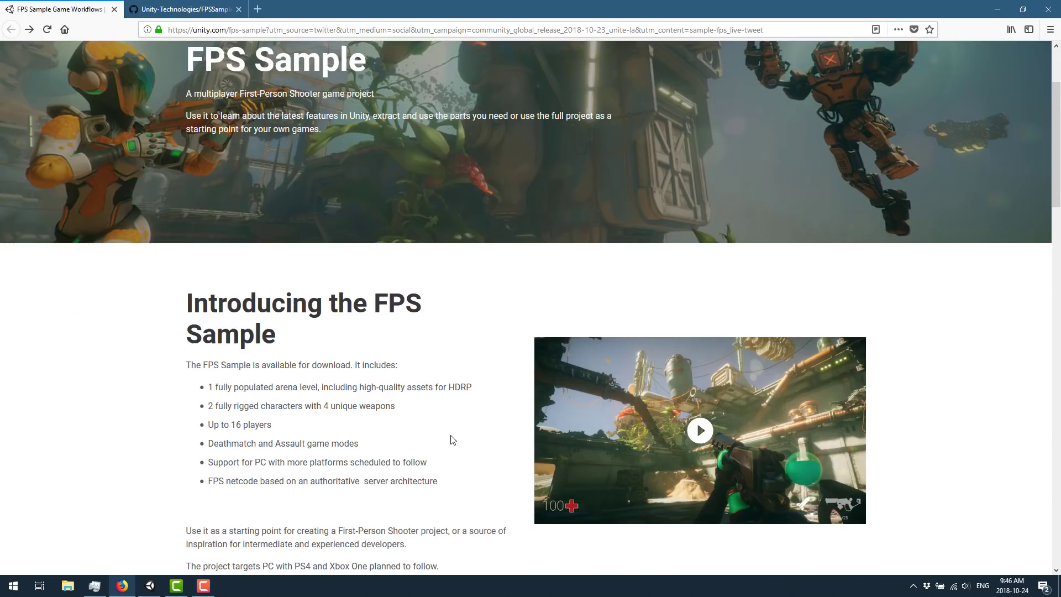
pyautogui.scroll(-5, 452, 440)
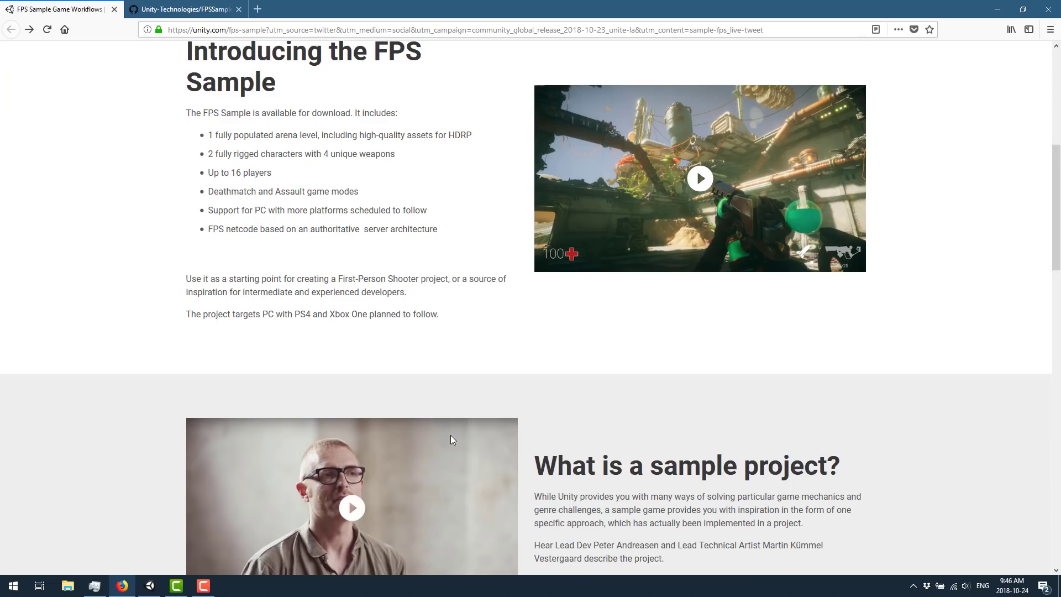
pyautogui.scroll(-5, 451, 440)
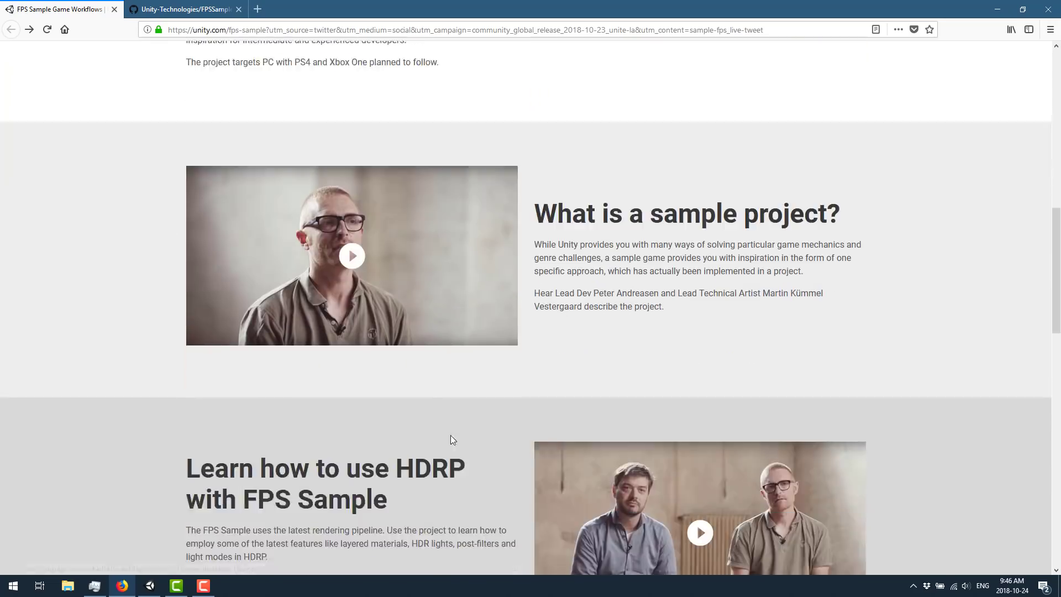
pyautogui.scroll(-1, 457, 435)
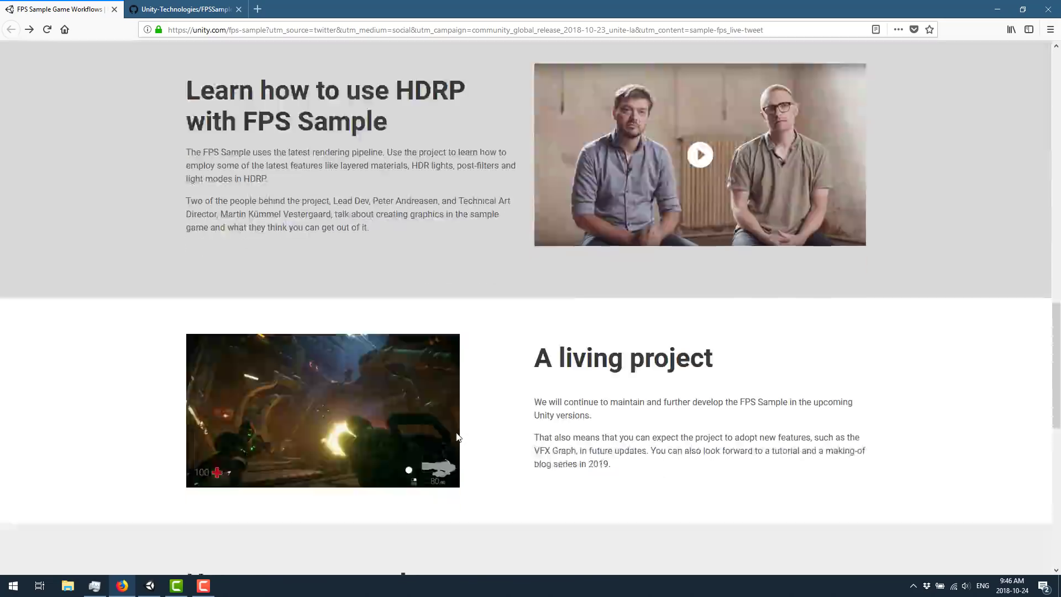
pyautogui.scroll(-2, 456, 436)
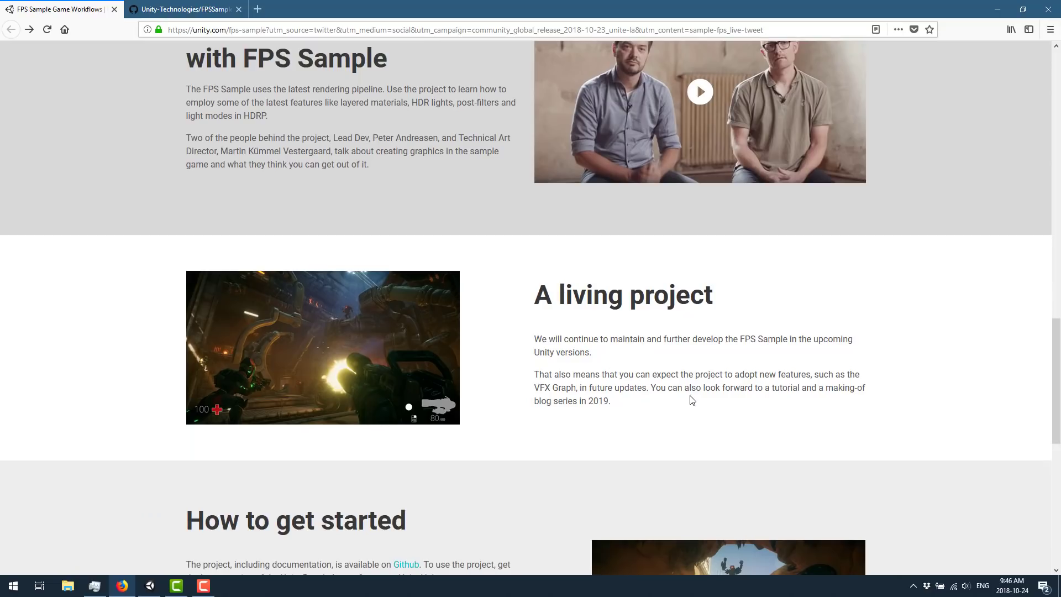
pyautogui.scroll(-8, 691, 398)
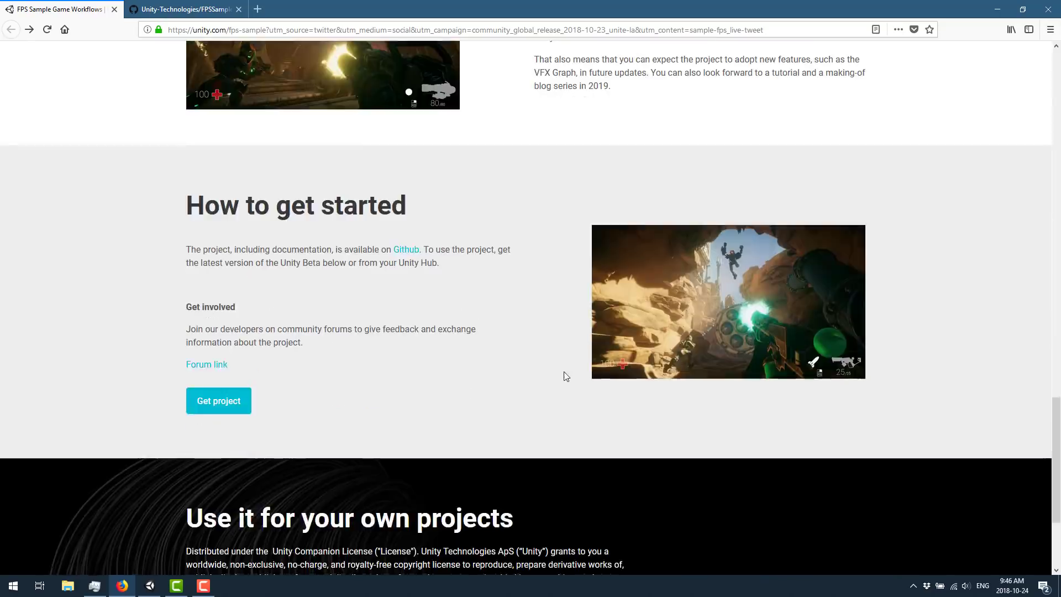
# - Open the FPSSample repository on GitHub and view the README's introduction and its status and prerequisites
pyautogui.click(220, 410)
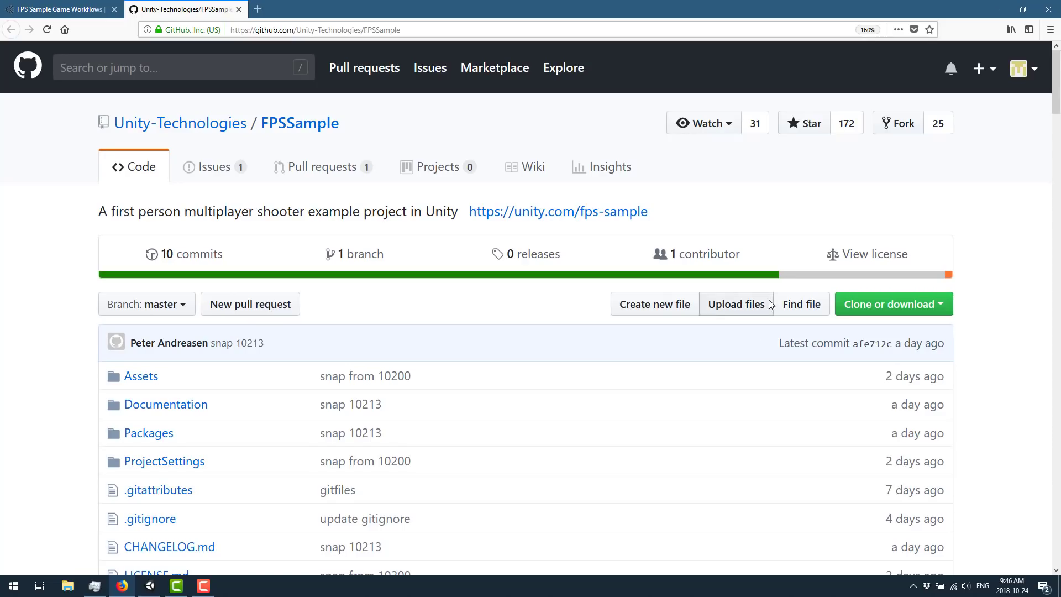
pyautogui.scroll(-15, 757, 334)
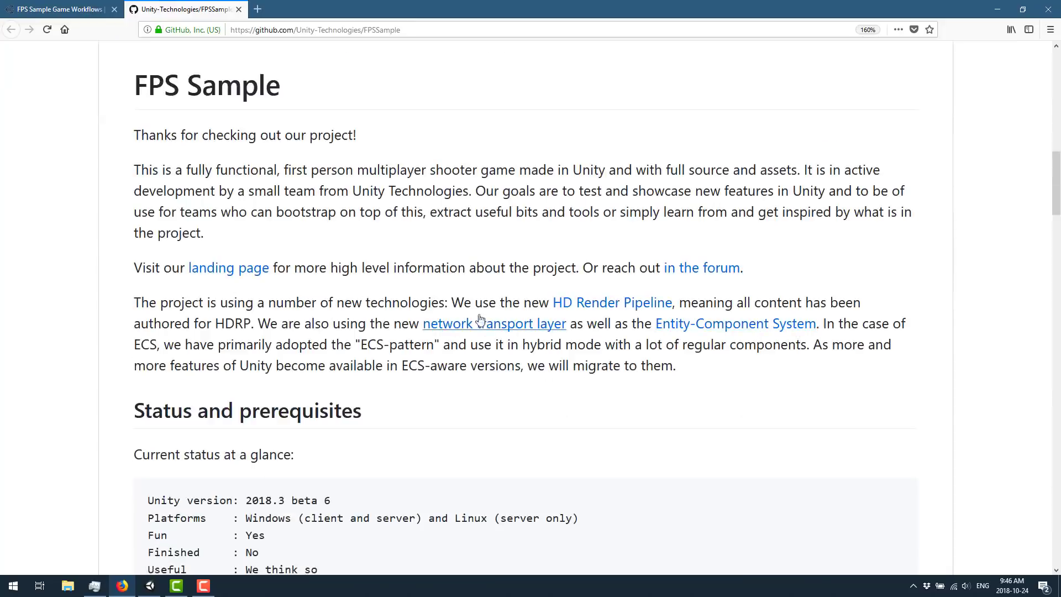
# - Read the README's sections on getting the project with Git LFS, the right Unity version, and opening it for the first time
pyautogui.scroll(3, 385, 274)
pyautogui.scroll(-15, 385, 274)
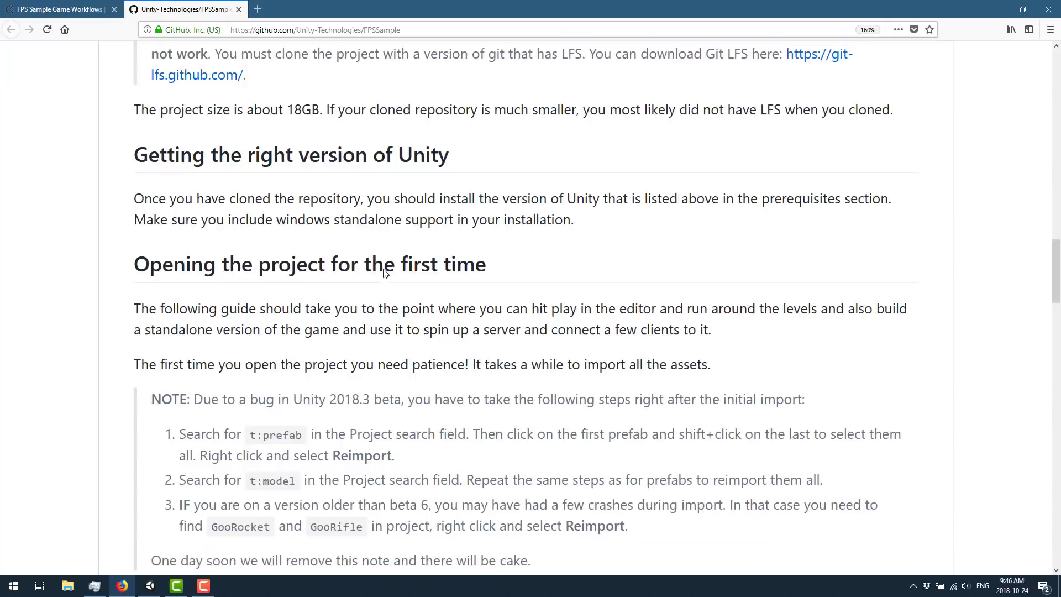
pyautogui.scroll(-6, 385, 271)
pyautogui.scroll(-10, 384, 269)
pyautogui.scroll(12, 384, 269)
pyautogui.scroll(5, 384, 269)
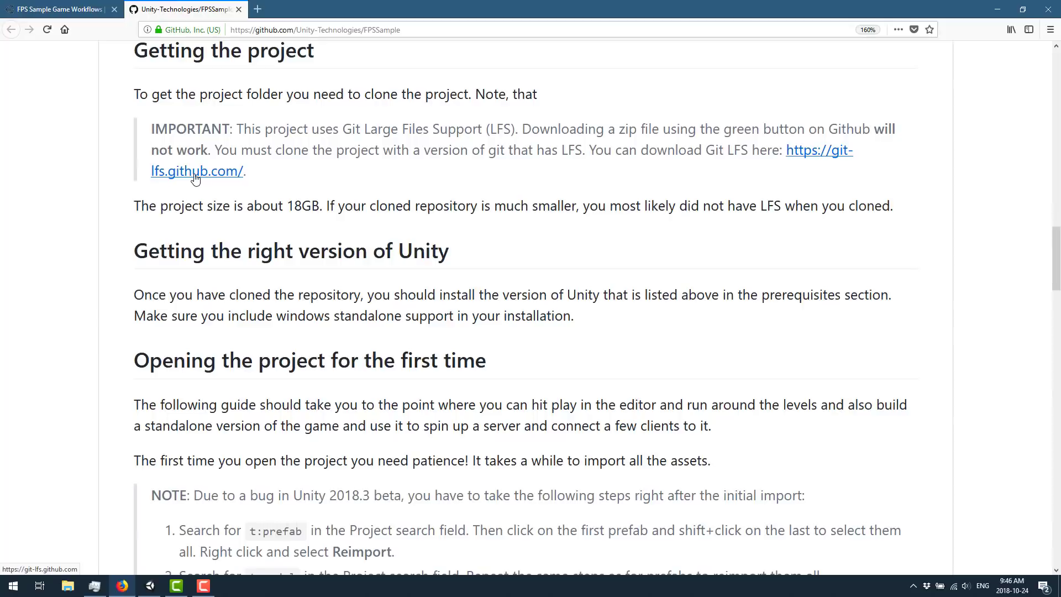
# - Show the FPSSample repository's options for cloning with HTTPS
pyautogui.scroll(15, 195, 177)
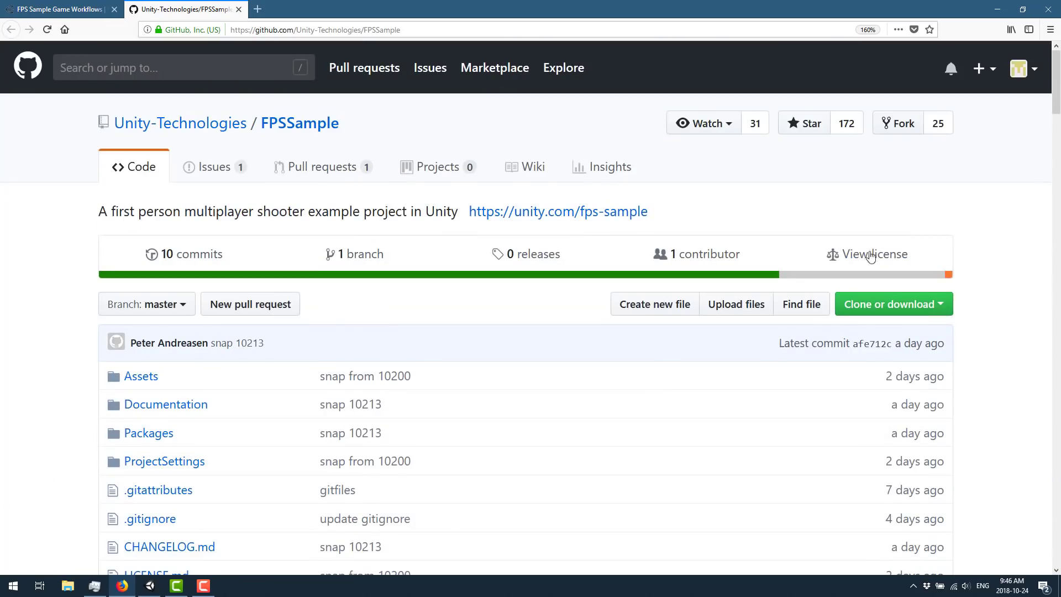
pyautogui.click(927, 315)
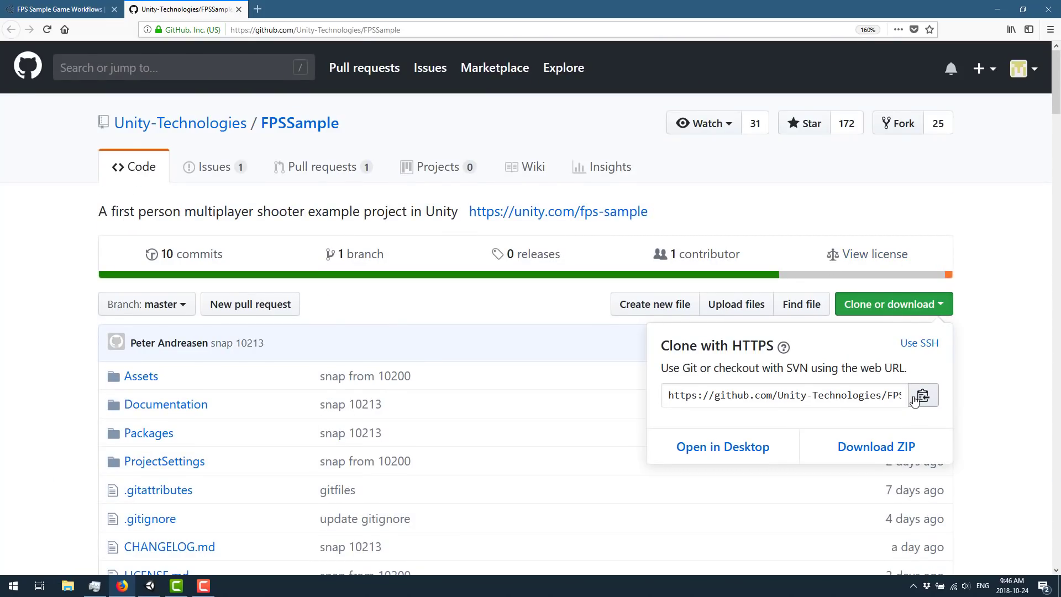
pyautogui.scroll(-3, 608, 455)
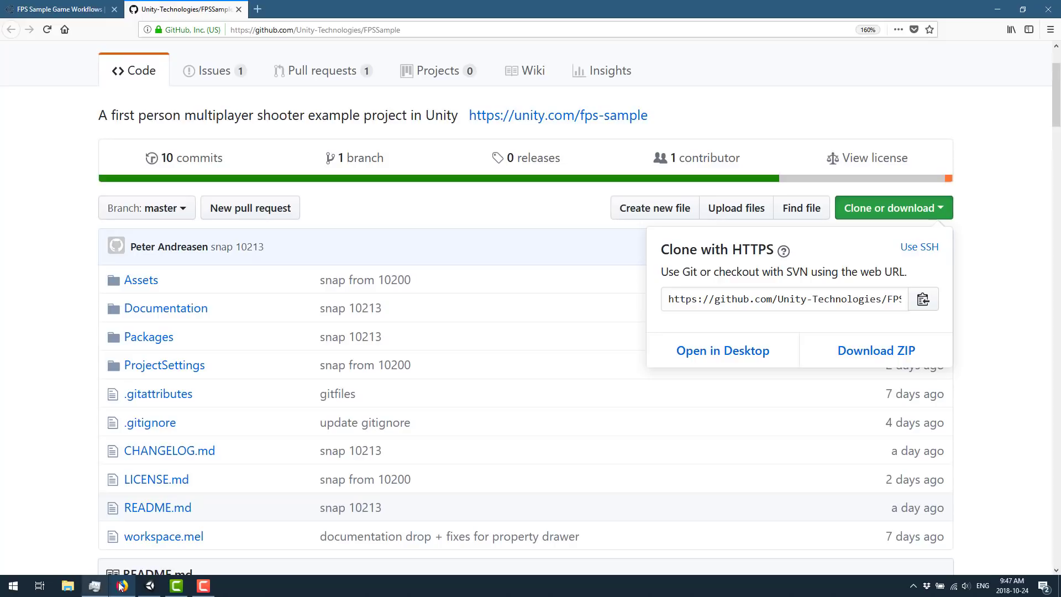
# - Glance at the project in Unity, return to the browser, and read the README's first-time opening and reimport instructions
pyautogui.click(150, 586)
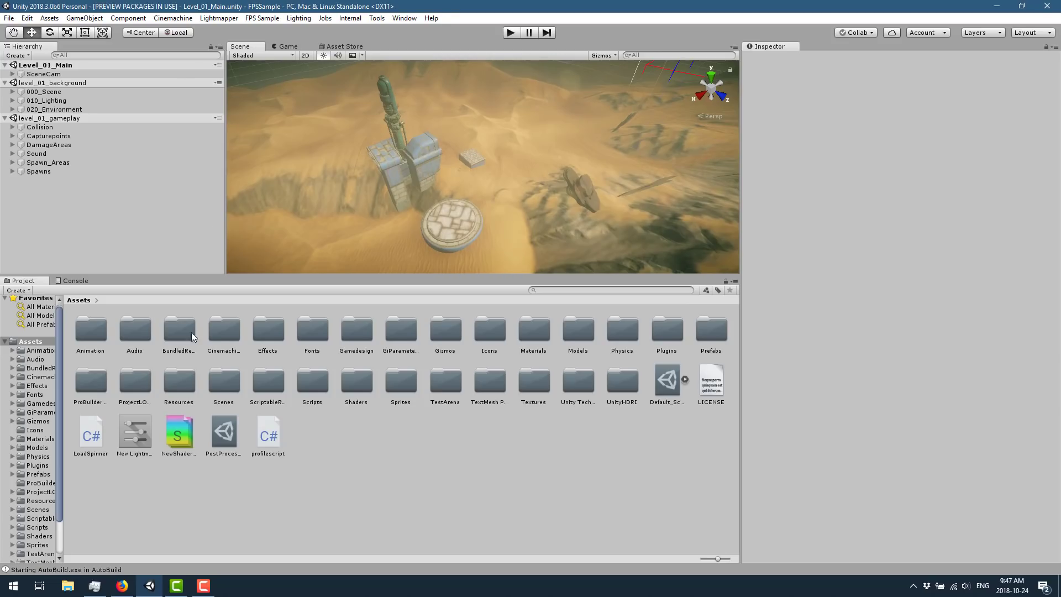
pyautogui.click(123, 585)
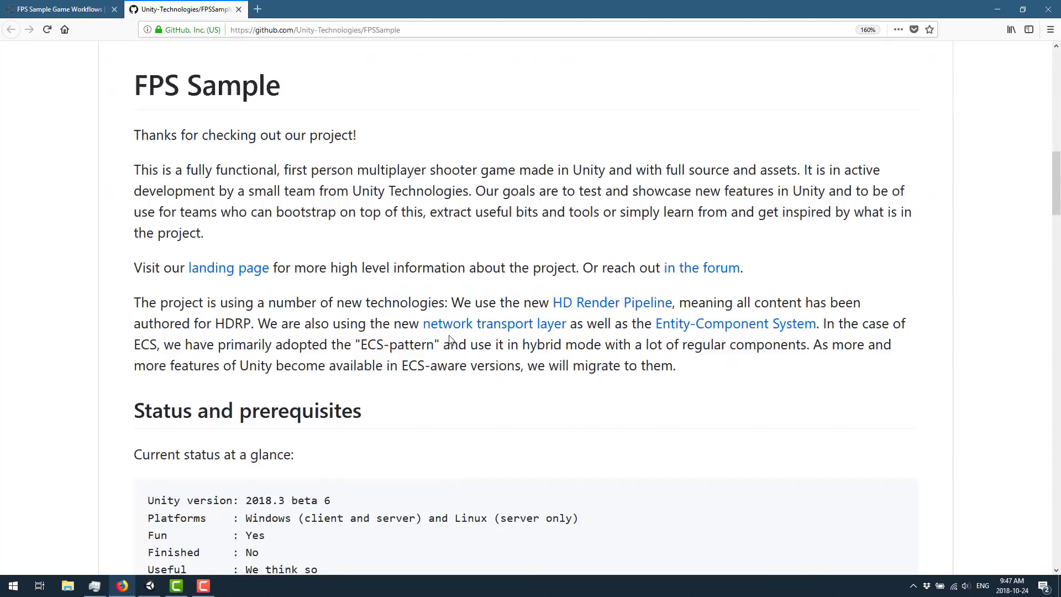
pyautogui.scroll(-12, 449, 340)
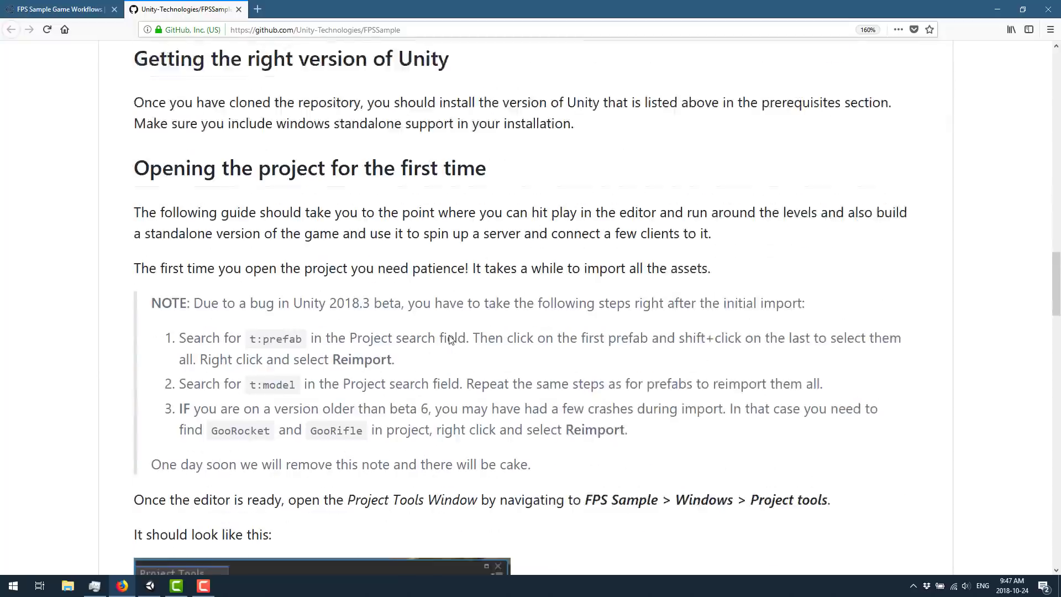
pyautogui.scroll(-2, 449, 339)
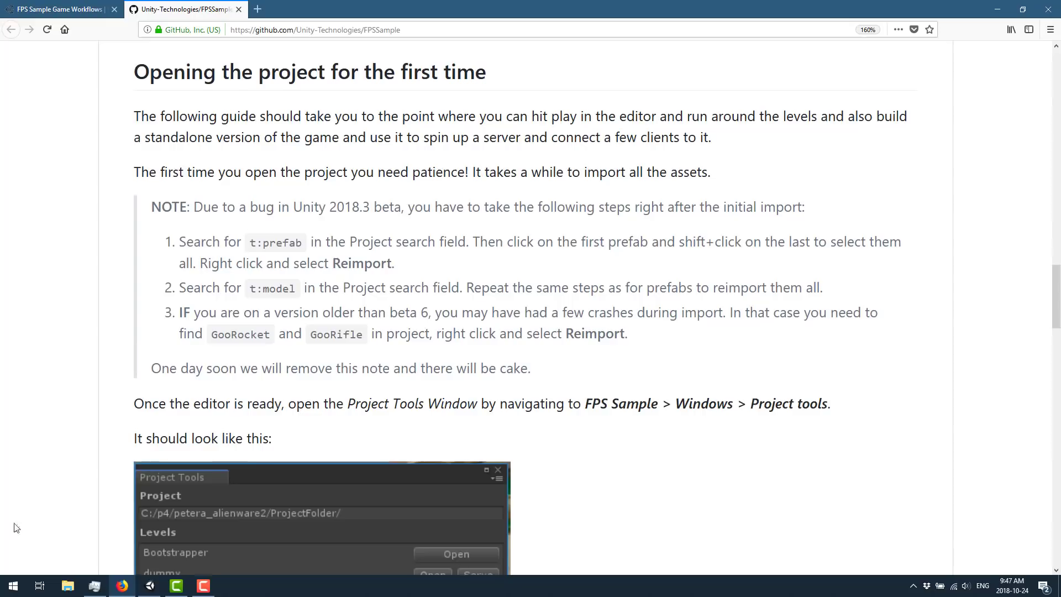
# - Switch to Unity and fly around the desert level in the scene view to look over its structures
pyautogui.click(150, 585)
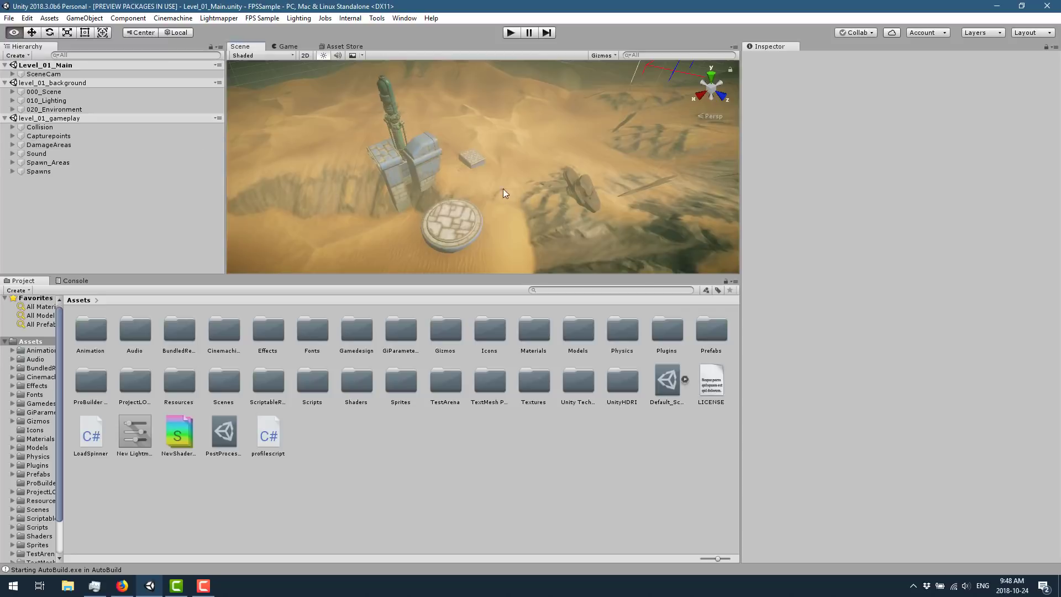
pyautogui.keyDown('alt'); pyautogui.moveTo(503, 188); pyautogui.dragTo(558, 94); pyautogui.keyUp('alt')
pyautogui.press('e')
pyautogui.press('r')
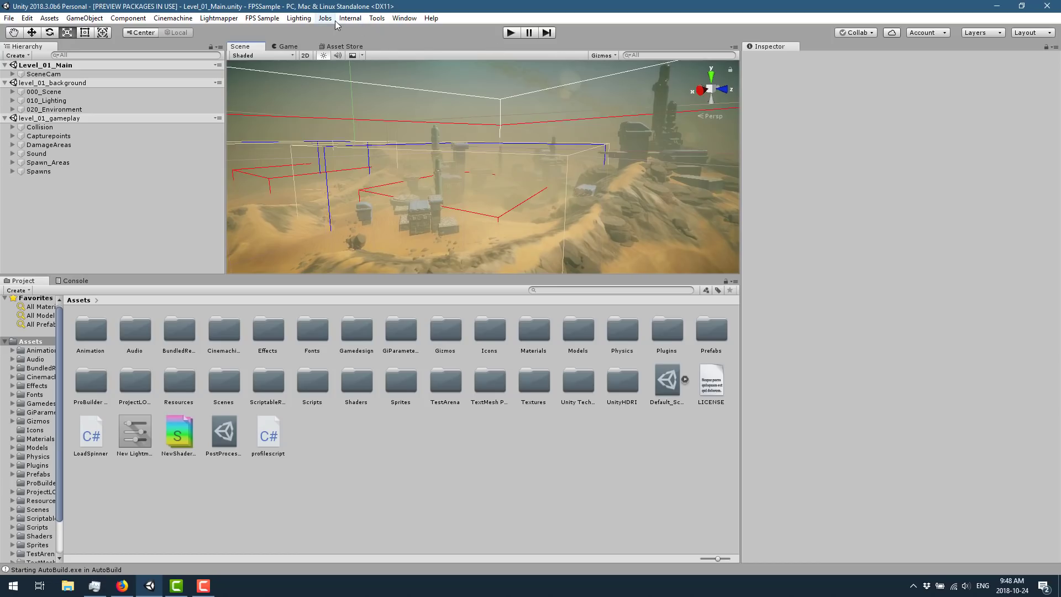
# - Open the FPS Sample Project Tools window, enlarge it to show all sections, and view the Quick Start mode choices
pyautogui.click(251, 20)
pyautogui.moveTo(292, 57)
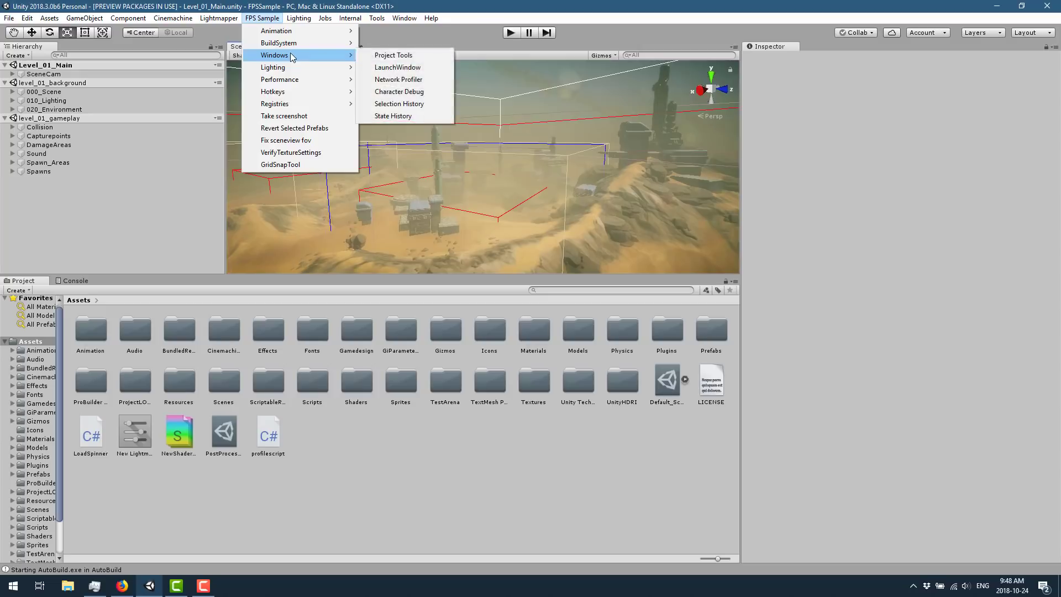
pyautogui.click(376, 55)
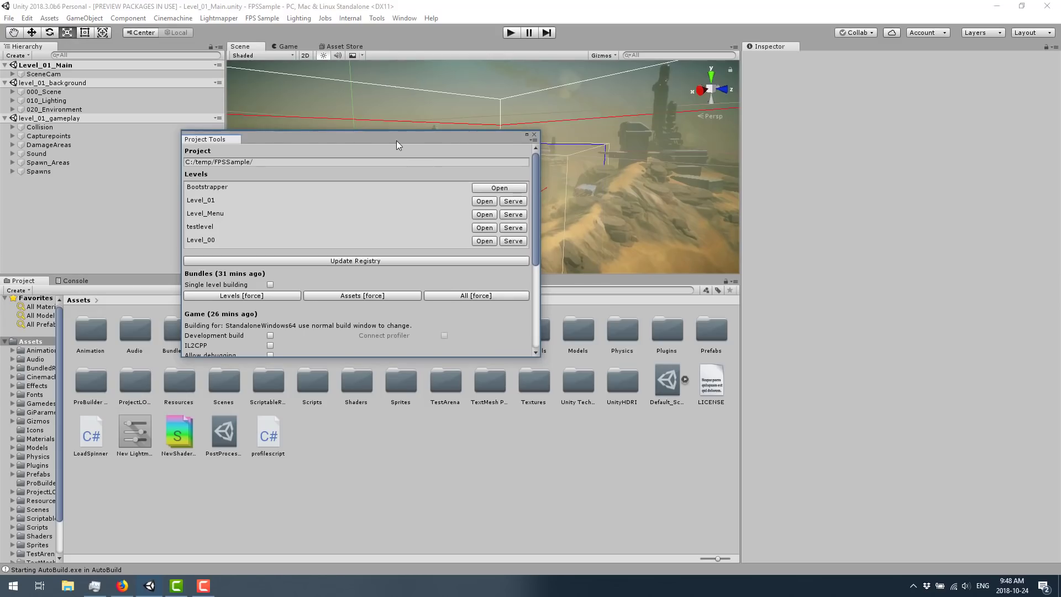
pyautogui.moveTo(398, 138); pyautogui.dragTo(646, 86)
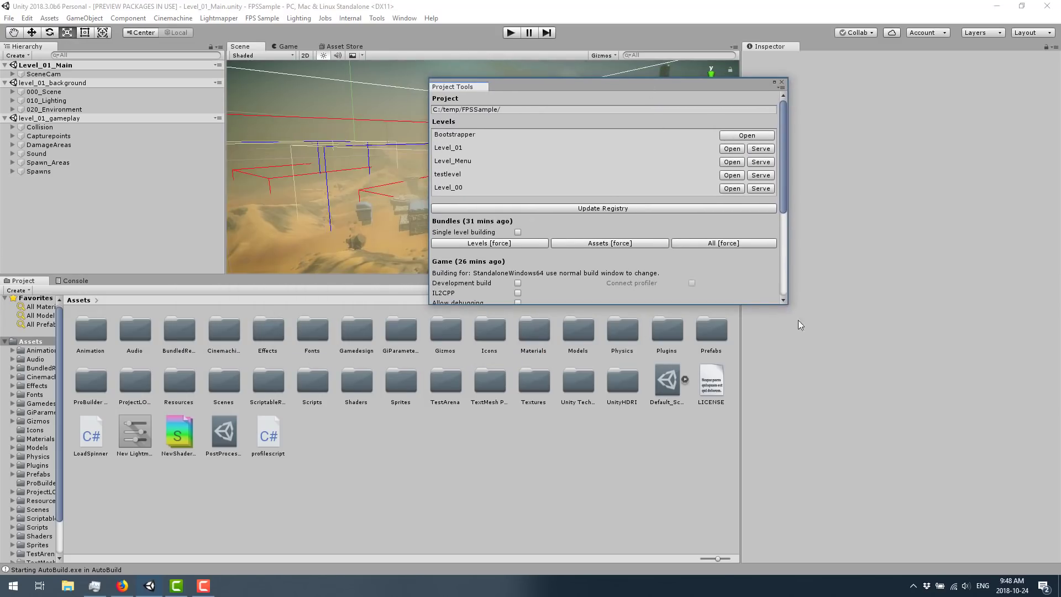
pyautogui.moveTo(788, 310); pyautogui.dragTo(964, 546)
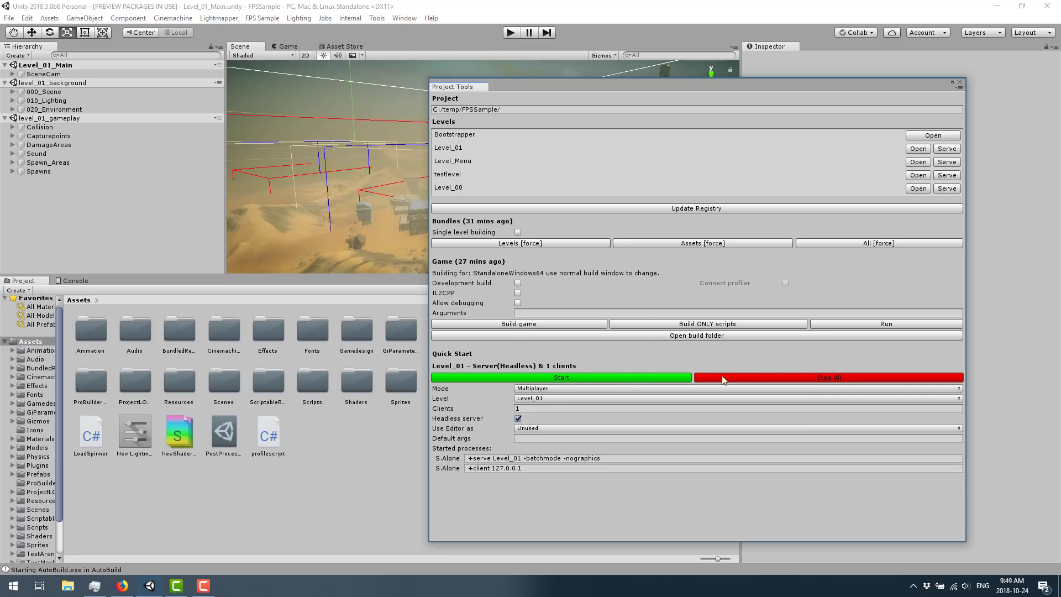
pyautogui.click(614, 389)
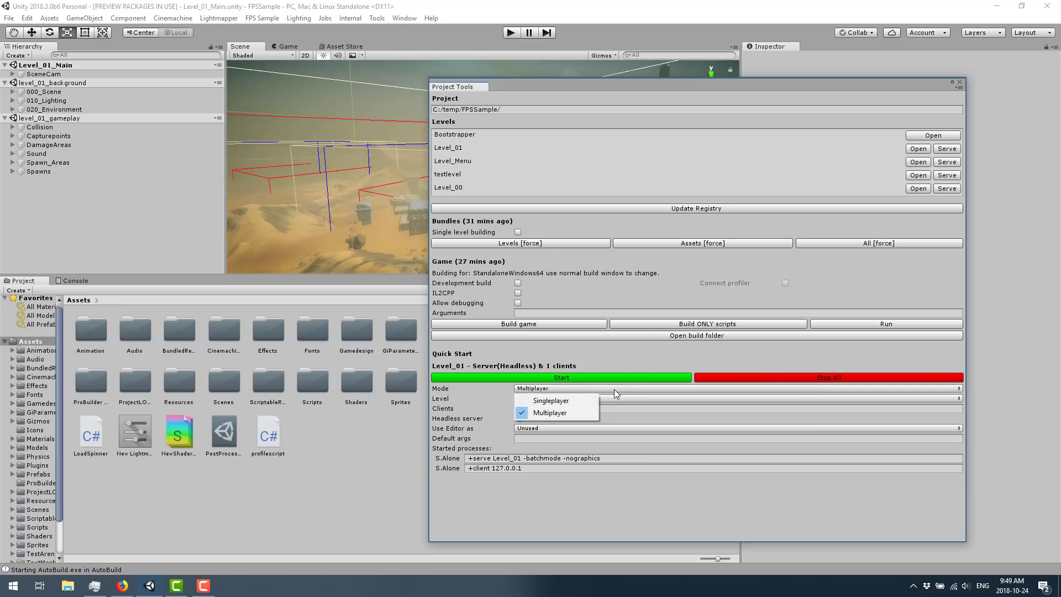
pyautogui.click(691, 349)
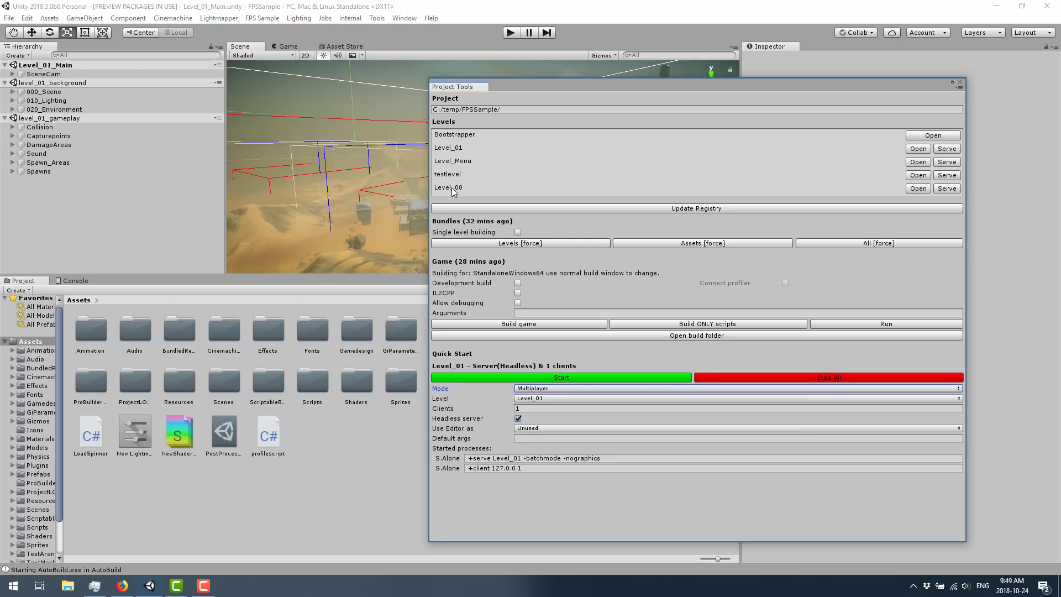
# - Load Level_00 from Project Tools, switch back to Level_01, and close the tools window
pyautogui.click(918, 189)
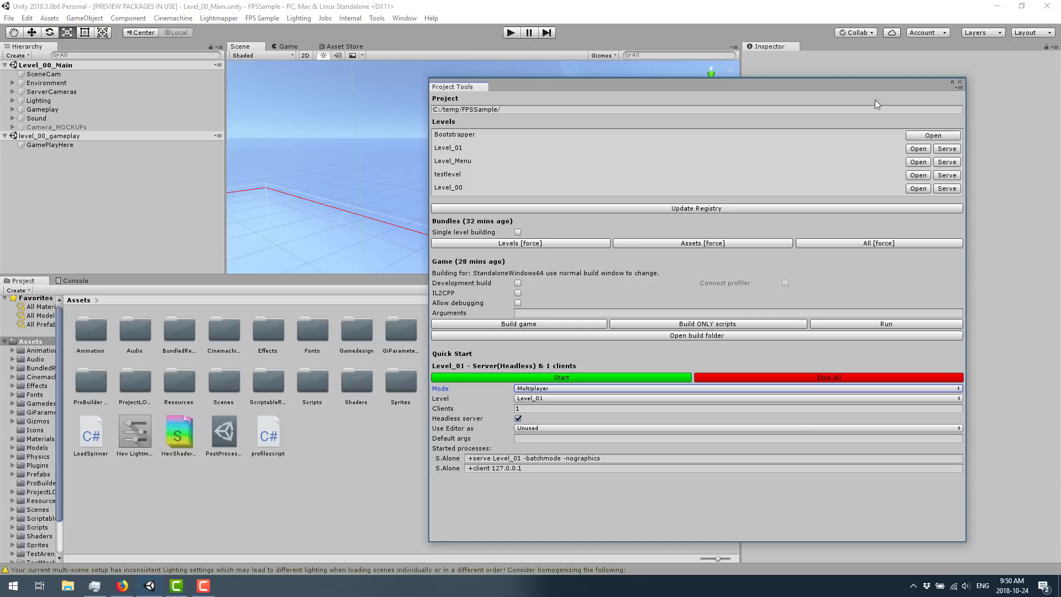
pyautogui.moveTo(635, 85); pyautogui.dragTo(569, 127)
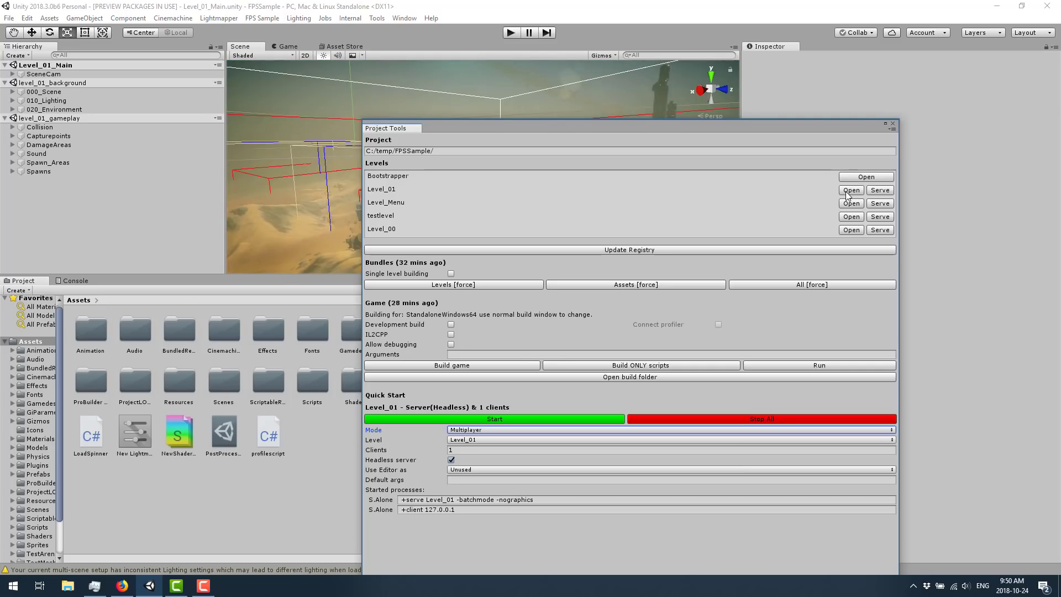
pyautogui.click(893, 124)
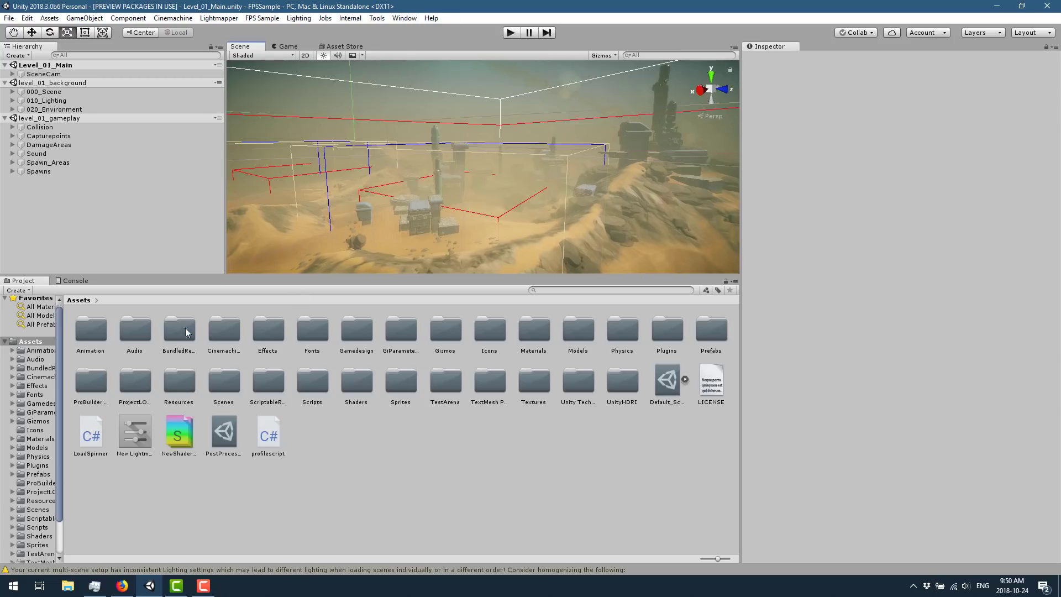
# - Switch to File Explorer, go to C:\temp, and check the size of the FPSSample folder in its properties
pyautogui.click(173, 583)
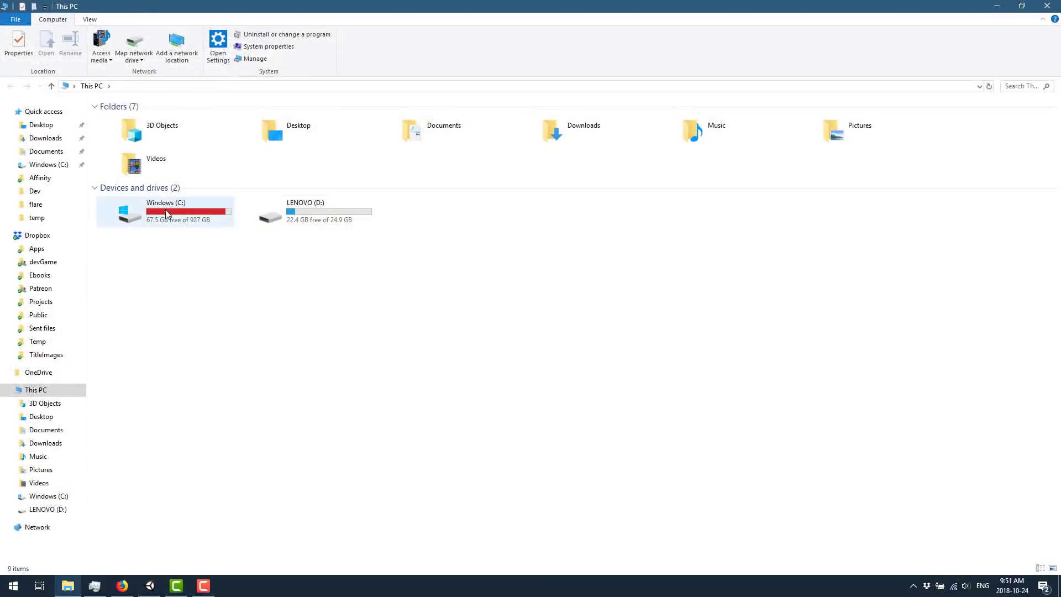
pyautogui.doubleClick(165, 210)
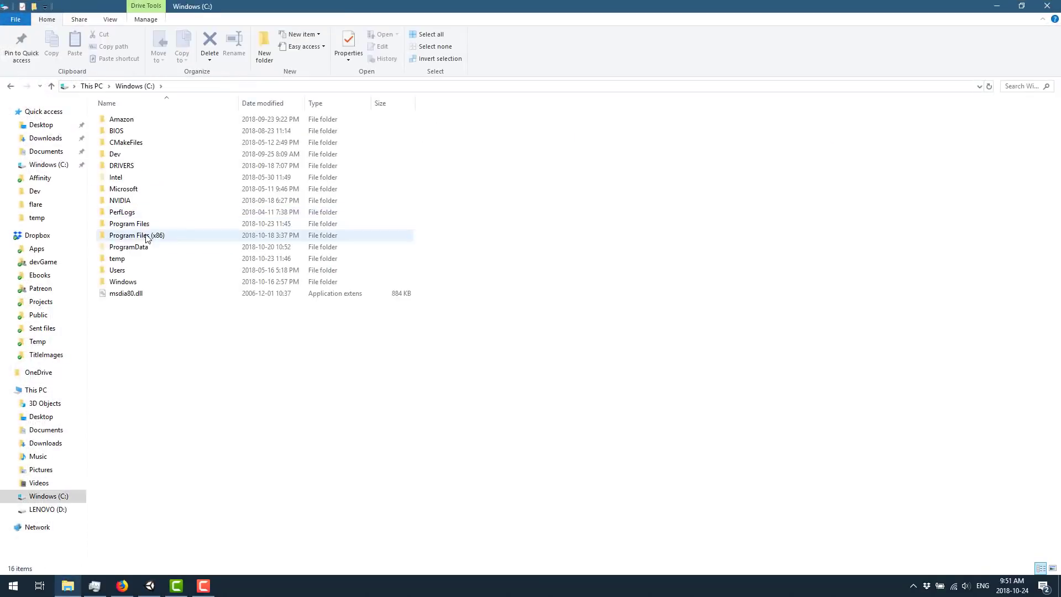
pyautogui.doubleClick(128, 260)
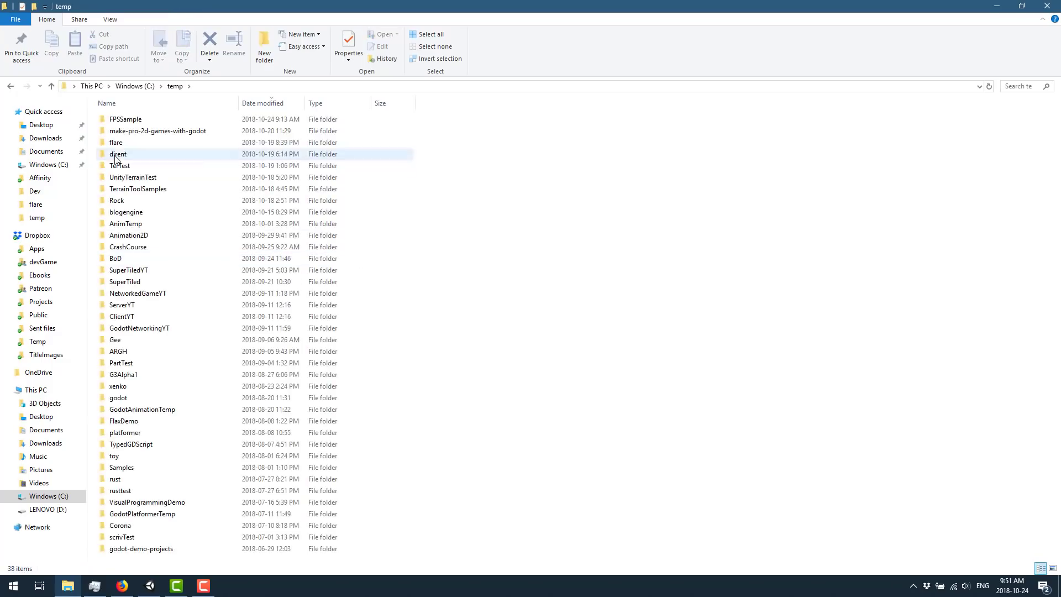
pyautogui.rightClick(126, 121)
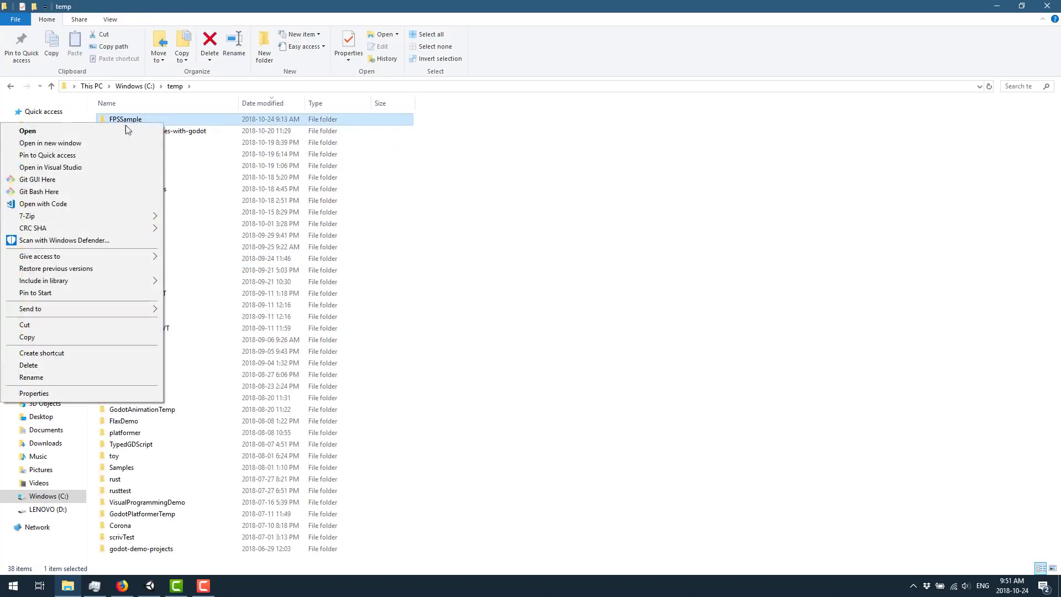
pyautogui.click(78, 393)
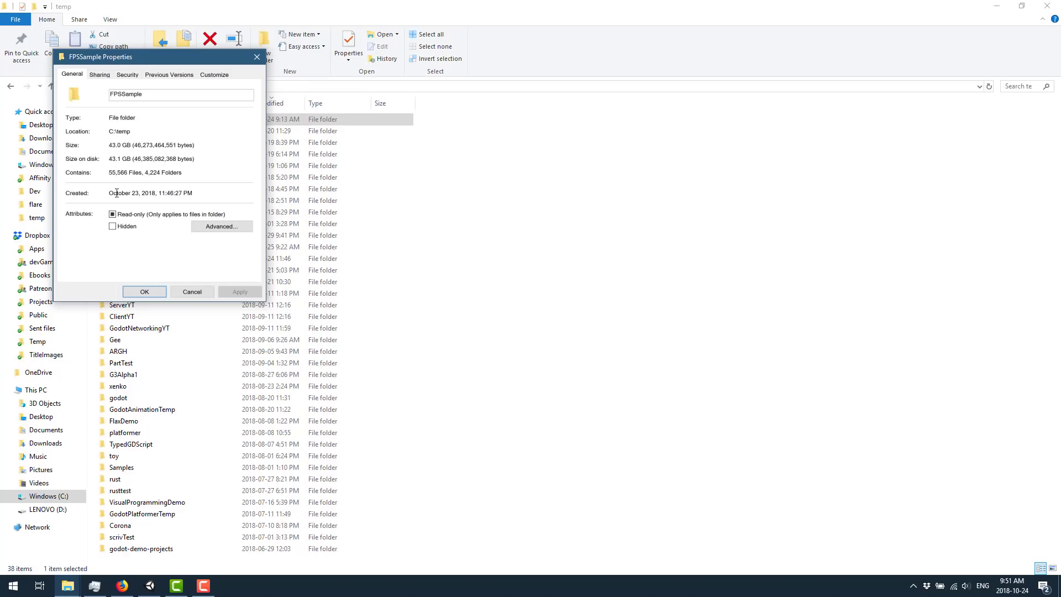
pyautogui.click(191, 291)
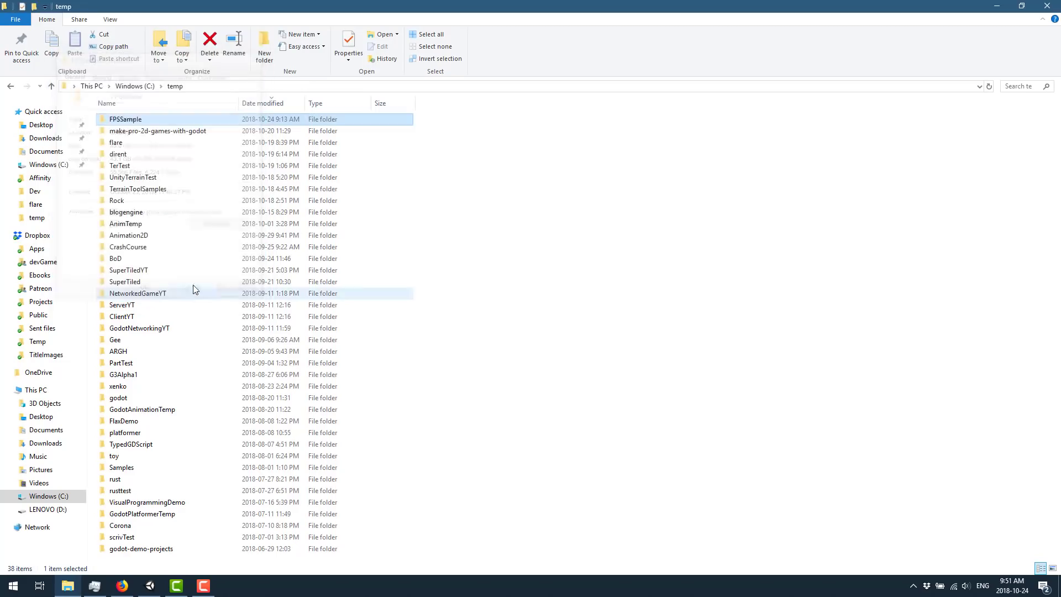
# - Open the FPSSample folder and check the size of its .git folder in the properties
pyautogui.doubleClick(131, 121)
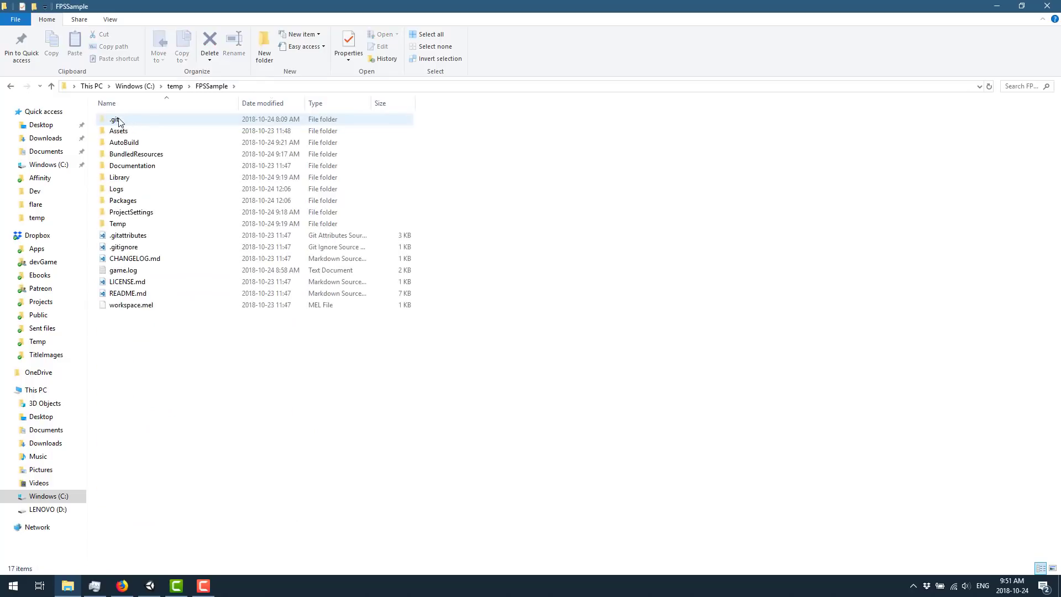
pyautogui.rightClick(122, 120)
pyautogui.click(106, 388)
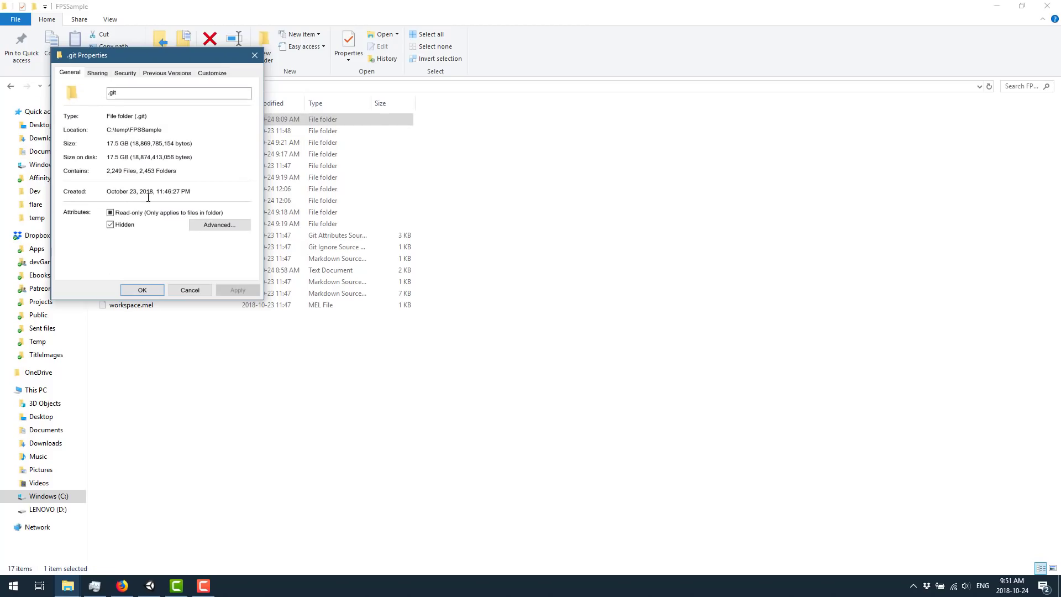
pyautogui.click(209, 289)
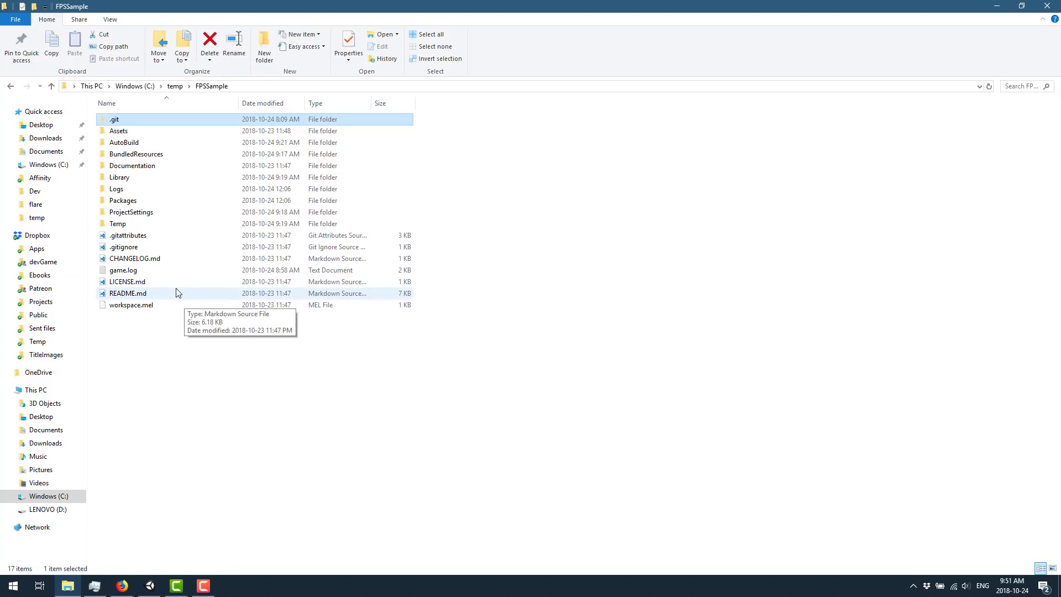
# - View the contents of the project's Documentation folder and return to the FPSSample folder
pyautogui.moveTo(215, 203)
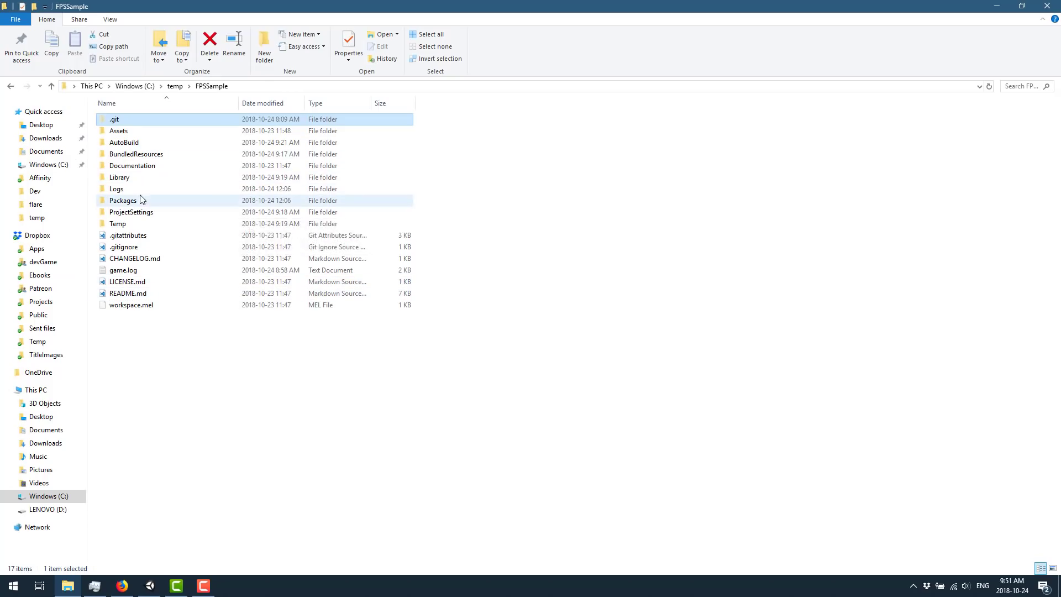
pyautogui.doubleClick(131, 161)
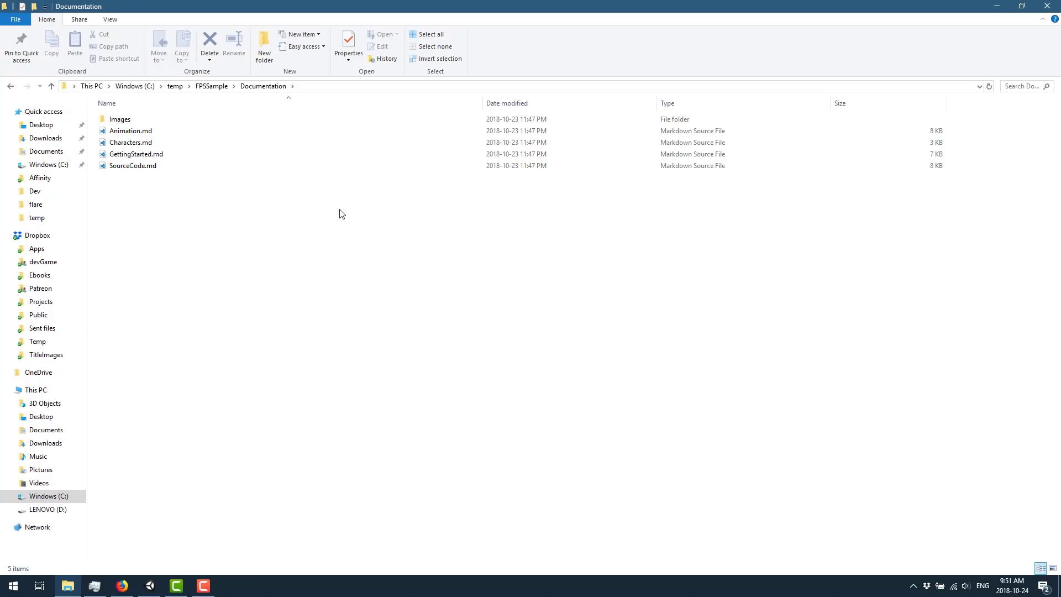
pyautogui.press('BackSpace')
# - Browse into the project's Assets\Models\Characters\Robot folder
pyautogui.doubleClick(140, 130)
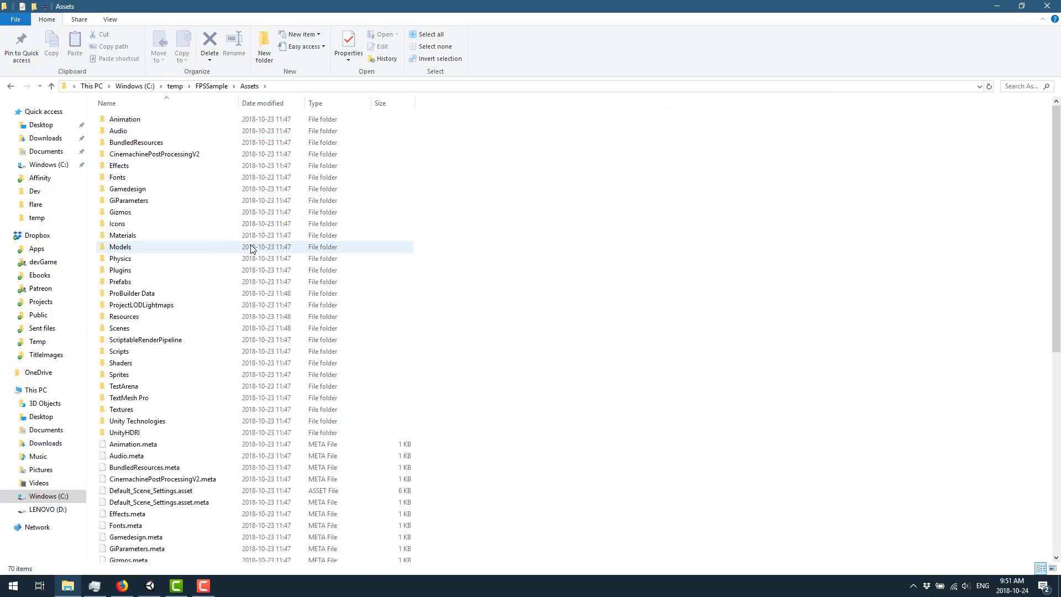
pyautogui.doubleClick(135, 248)
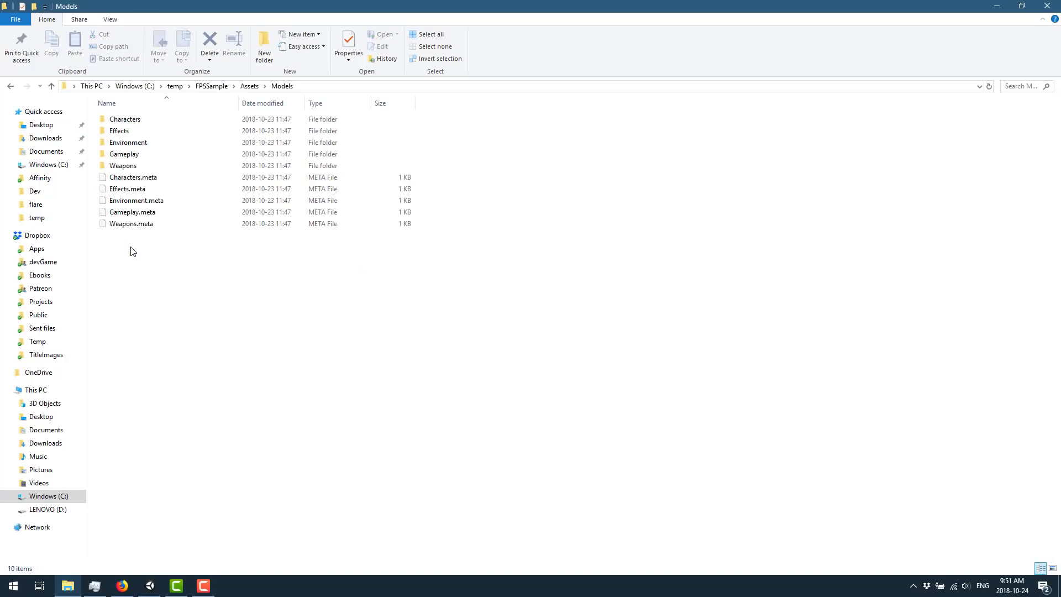
pyautogui.doubleClick(125, 122)
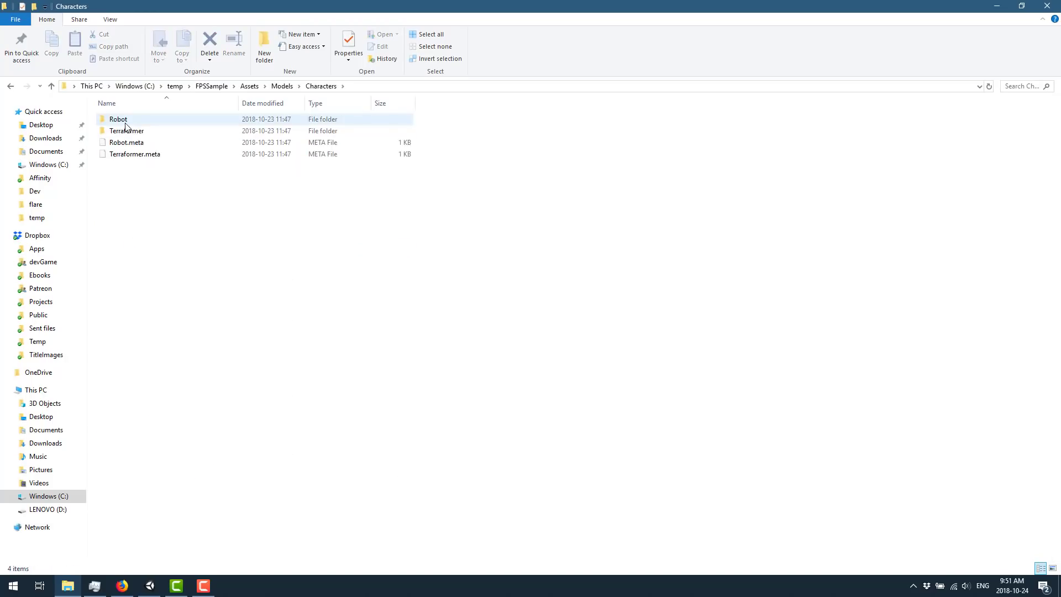
pyautogui.doubleClick(126, 122)
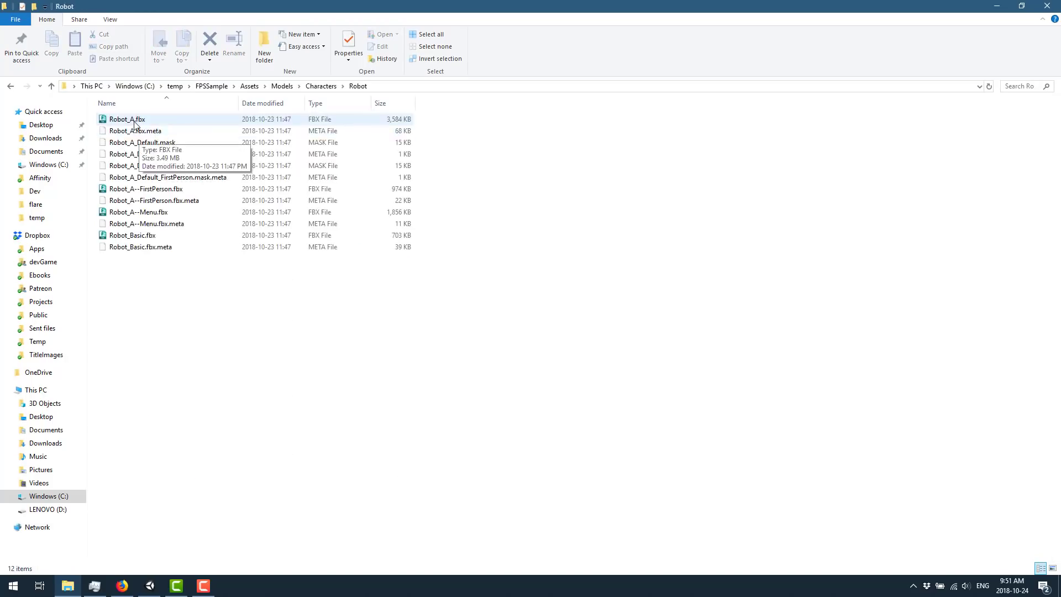
# - Open Robot_A.fbx in Autodesk FBX Review, inspect the whole robot model from several angles, and close the viewer
pyautogui.doubleClick(135, 122)
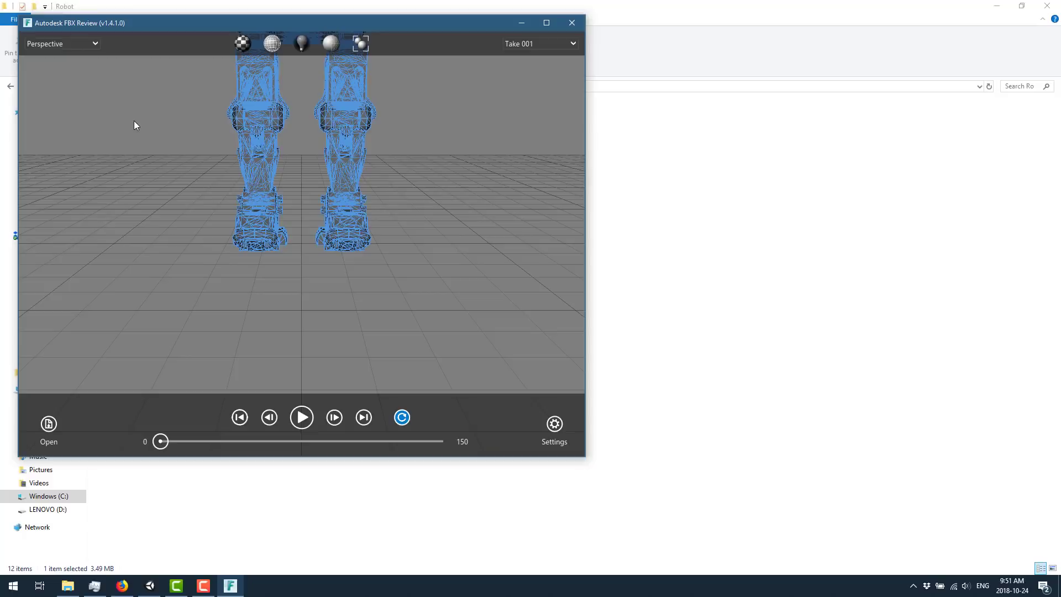
pyautogui.moveTo(362, 202); pyautogui.dragTo(386, 448, button='middle')
pyautogui.scroll(-3, 398, 223)
pyautogui.moveTo(398, 223); pyautogui.dragTo(230, 244)
pyautogui.scroll(3, 406, 147)
pyautogui.scroll(-5, 406, 147)
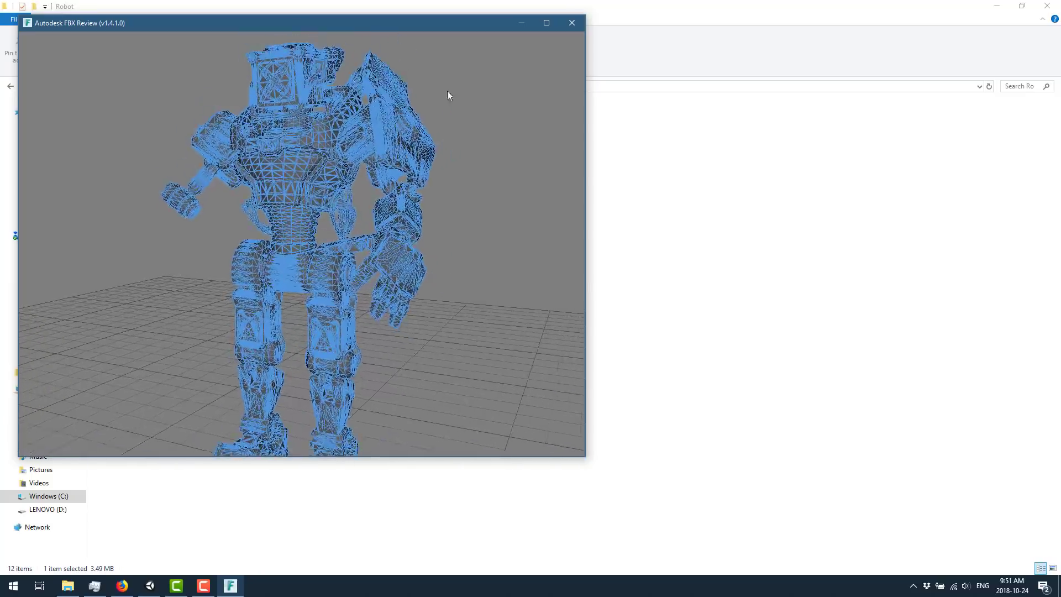
pyautogui.click(569, 22)
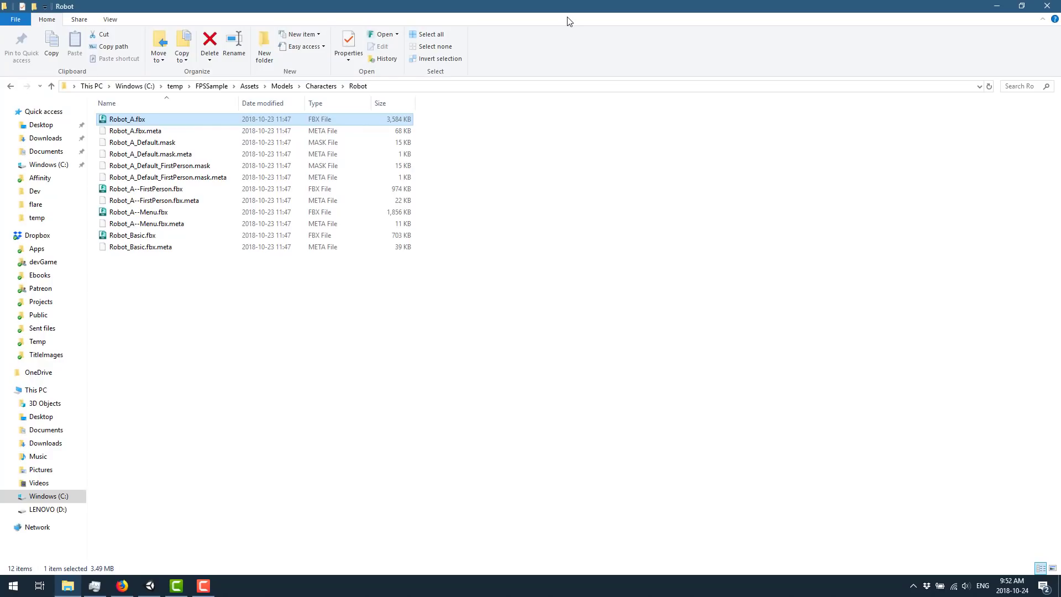
# - Return to Unity and fly through the Level_01 scene to inspect its buildings up close
pyautogui.click(150, 585)
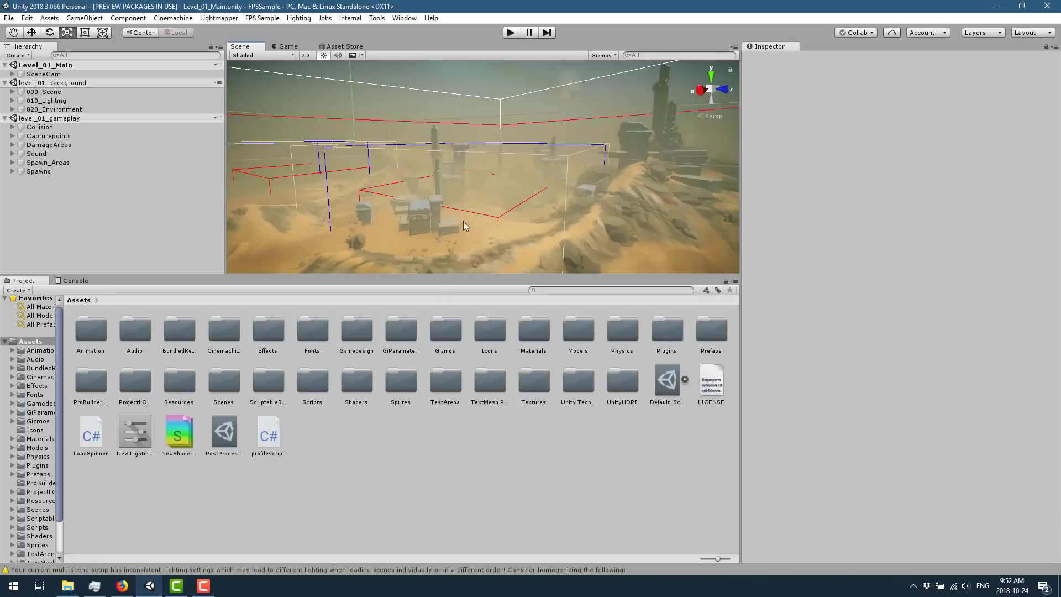
pyautogui.moveTo(485, 200); pyautogui.dragTo(599, 213, button='right')
pyautogui.press('w')
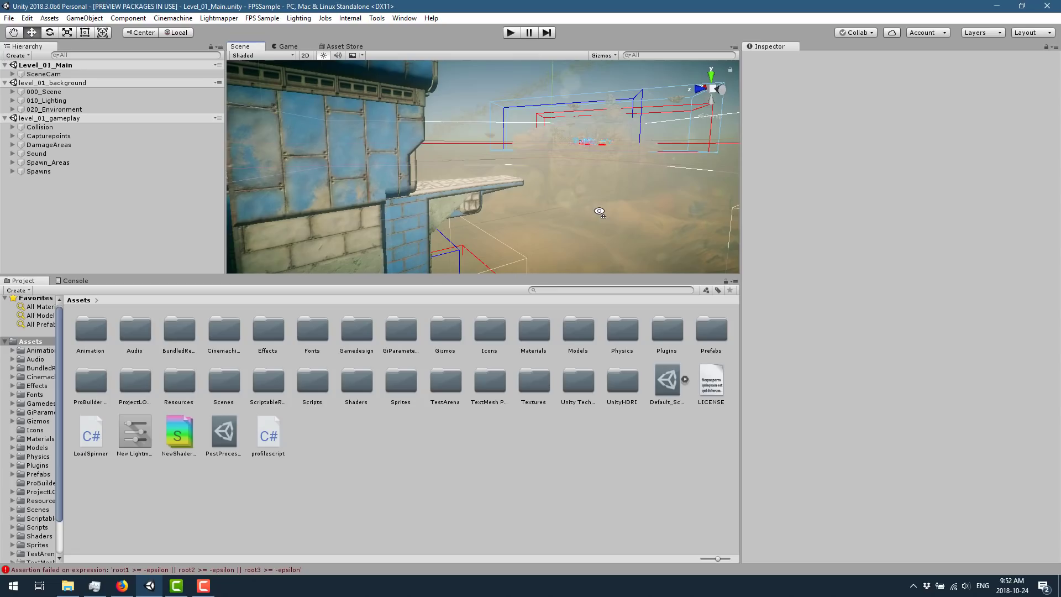